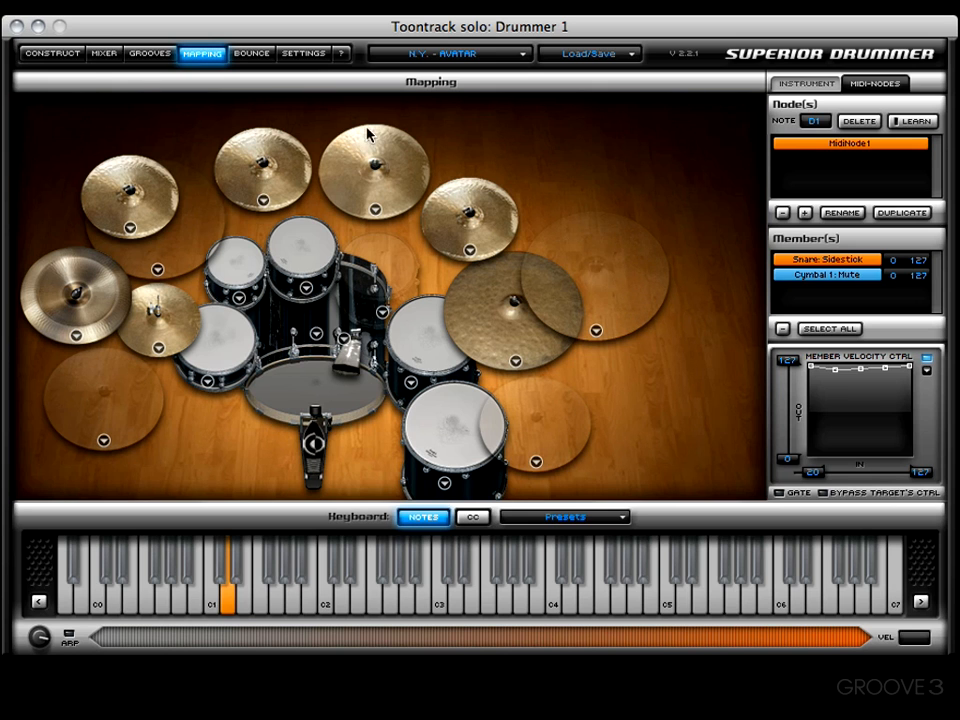
- Create a new X-drum in the Construct page and switch it to use the generic picture
click(72, 56)
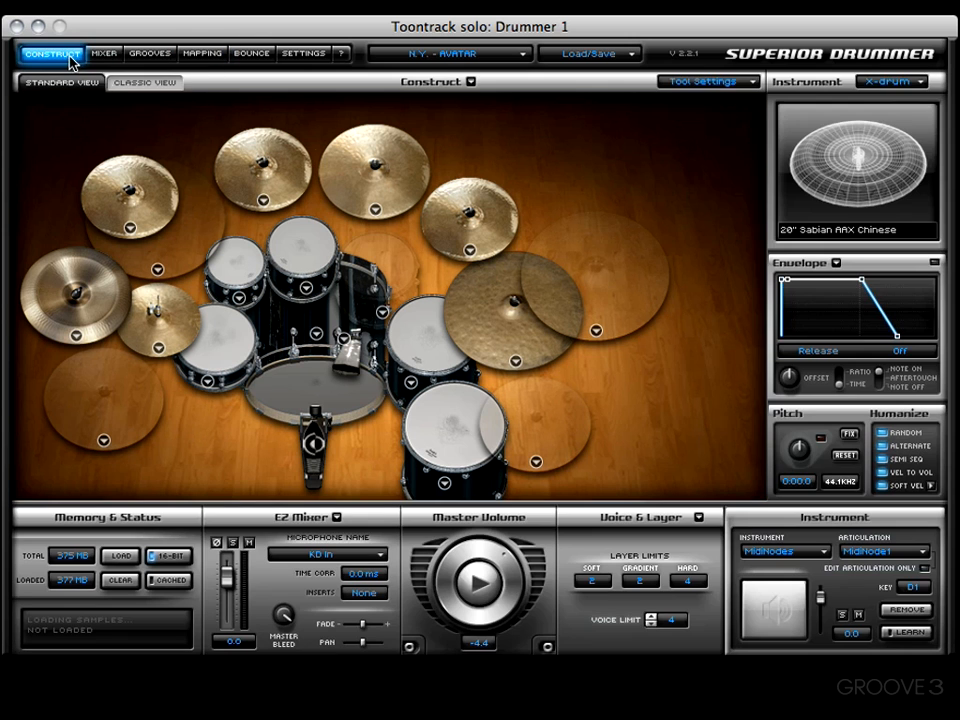
click(902, 87)
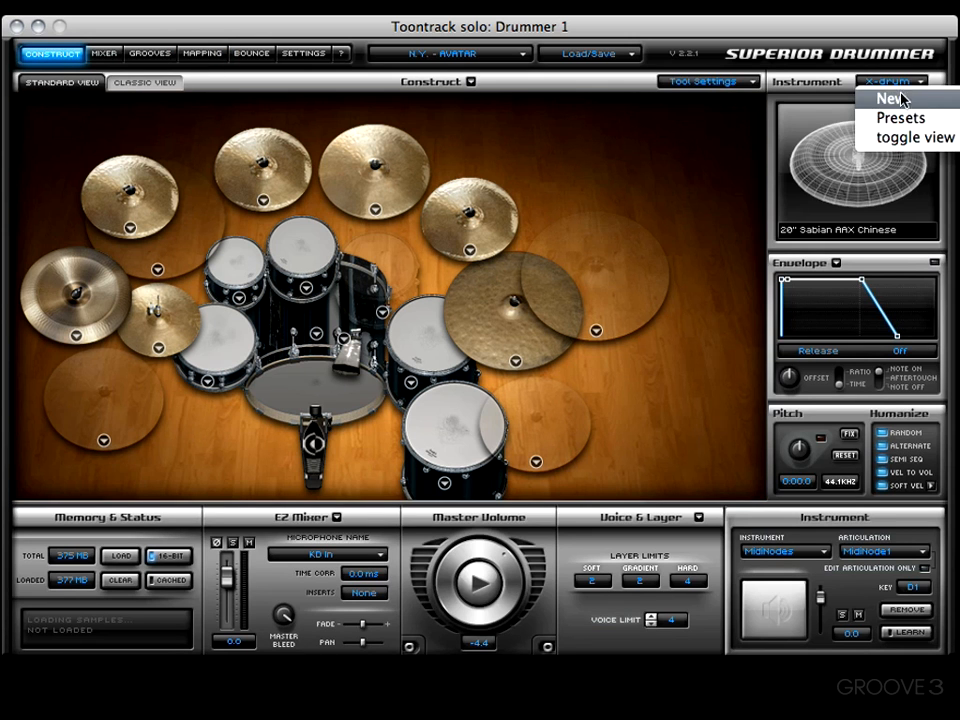
click(891, 99)
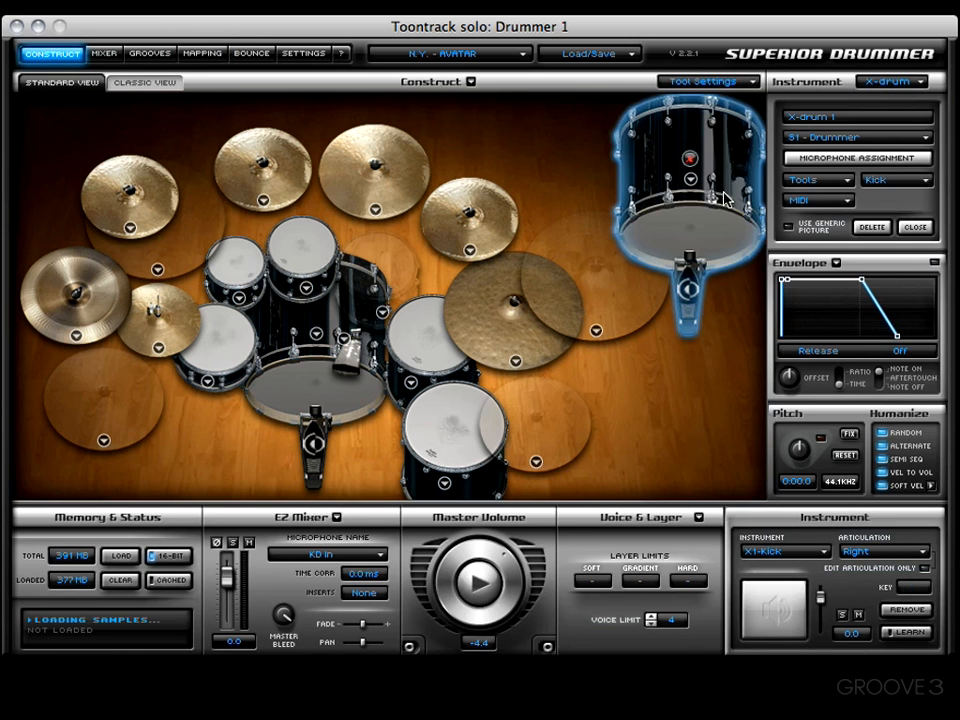
click(789, 224)
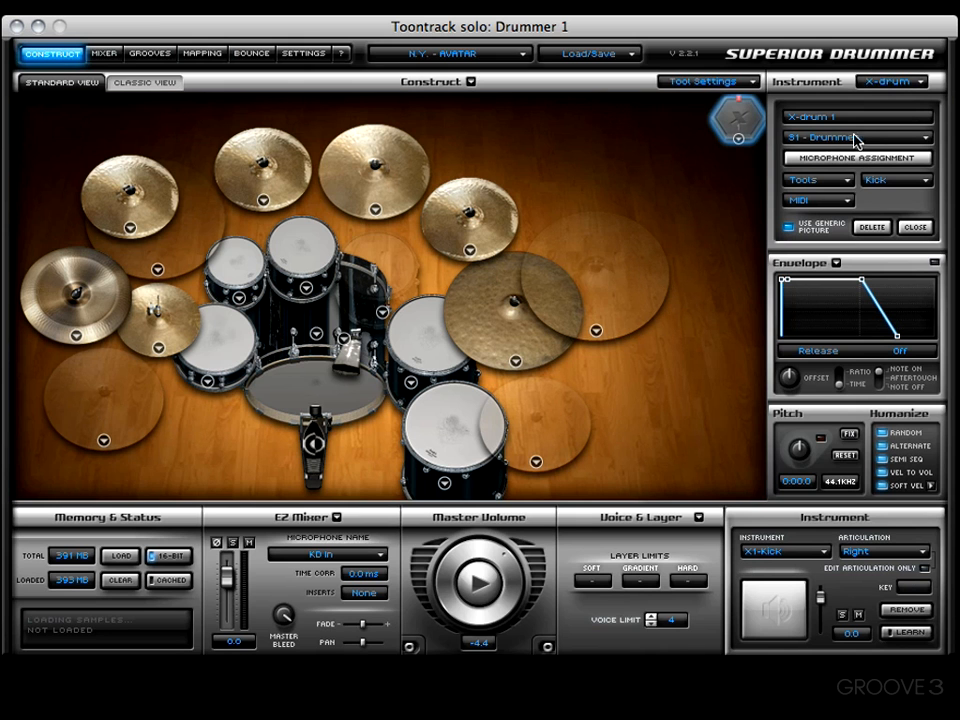
- Set the X-drum's instrument type to Snare and choose the 14" DW snare model
click(895, 180)
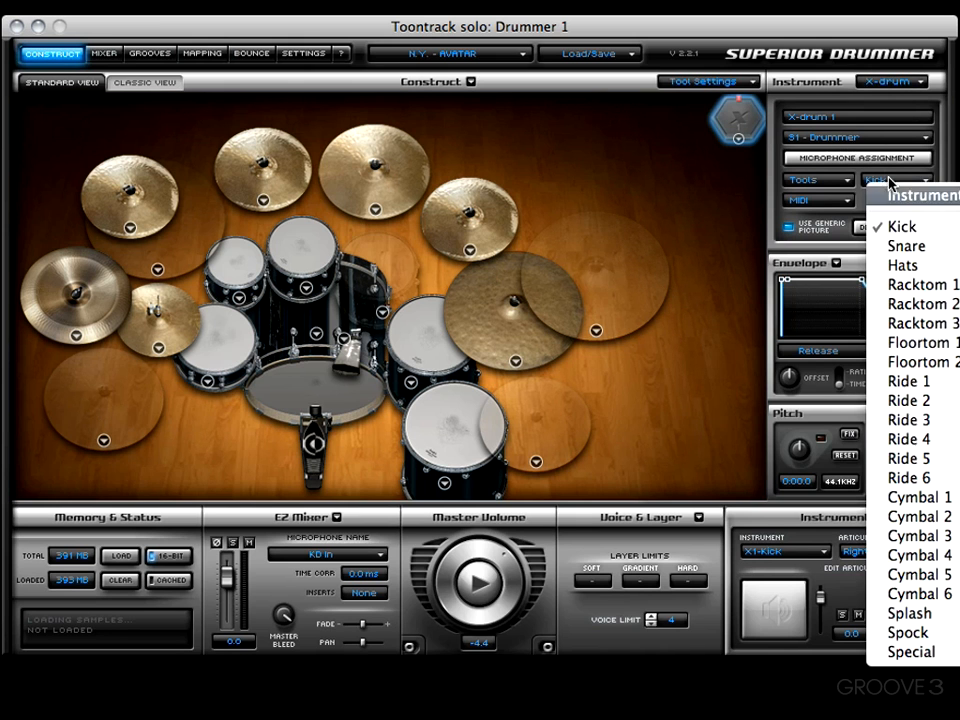
click(905, 246)
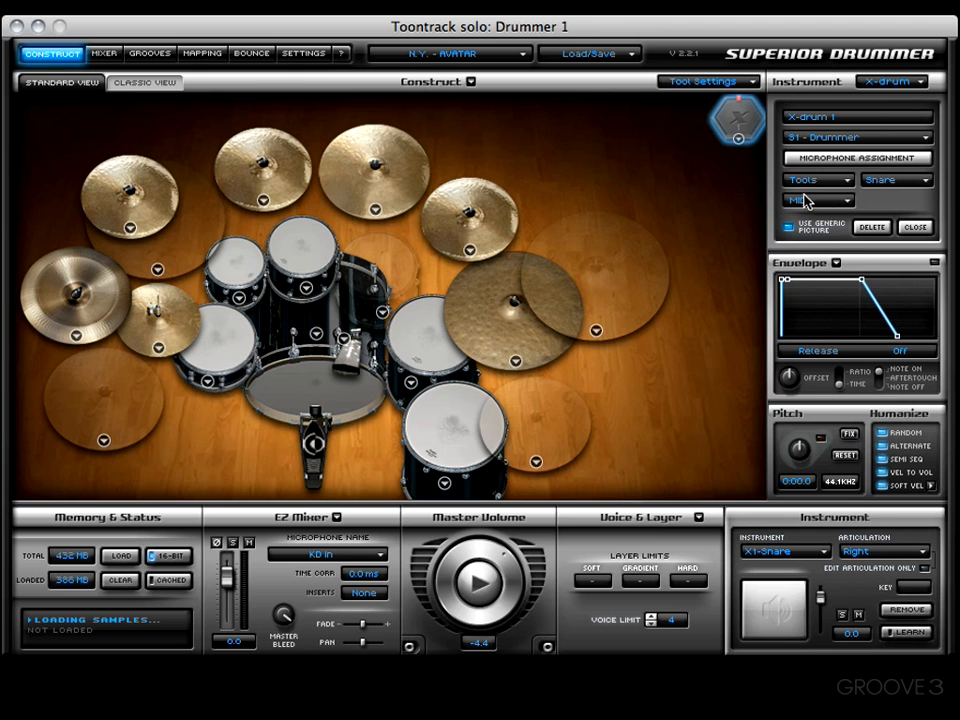
click(738, 144)
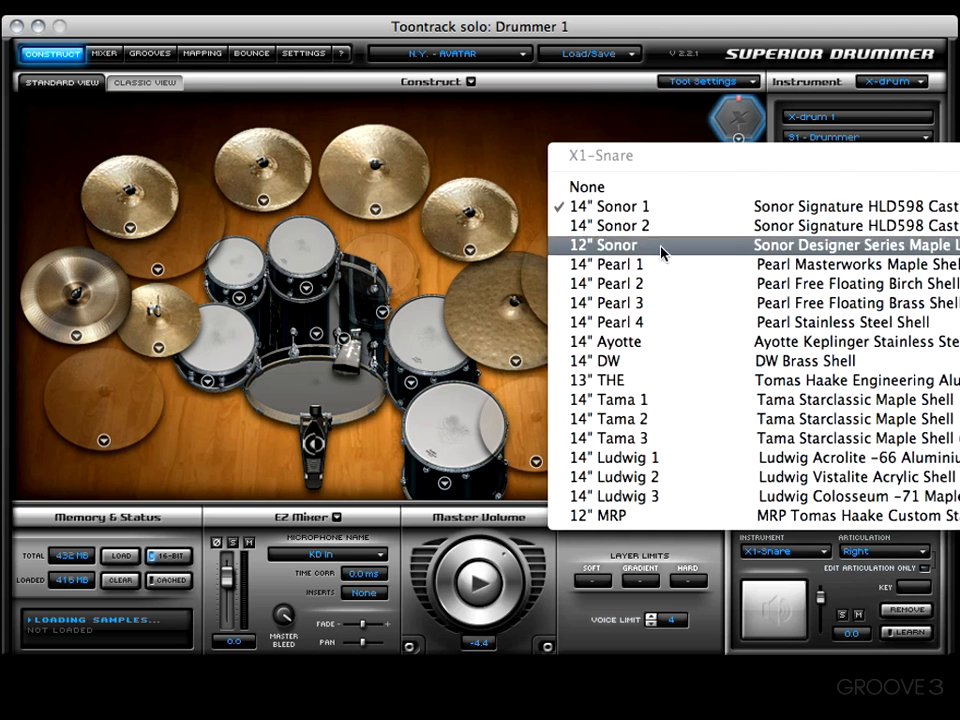
click(645, 361)
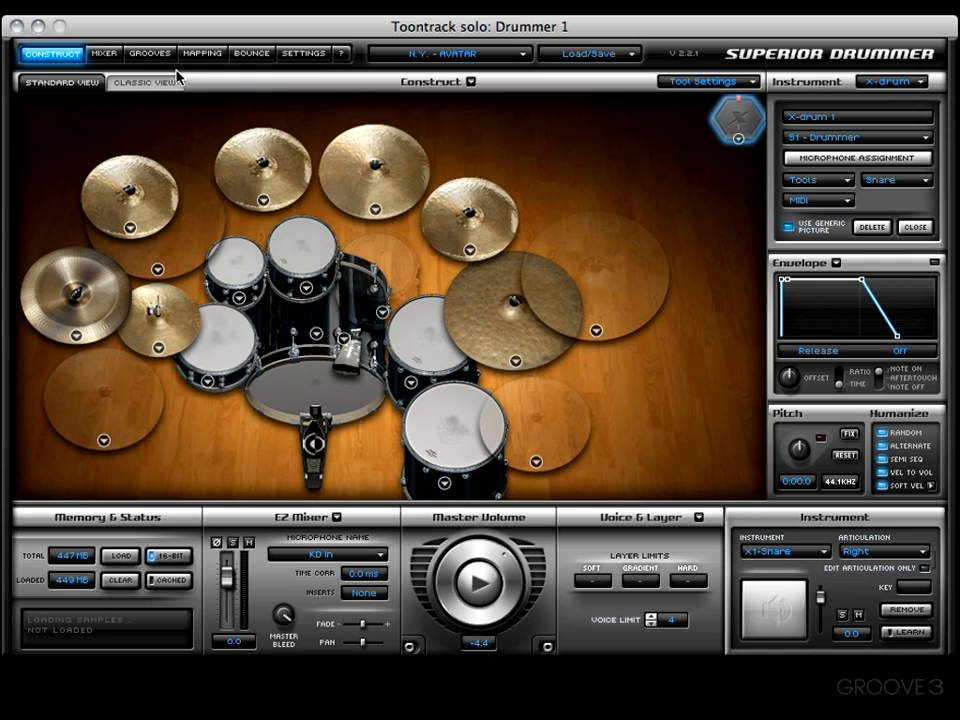
- Try to drag the X1-Snare Right articulation onto the keyboard in the Mapping page
click(200, 53)
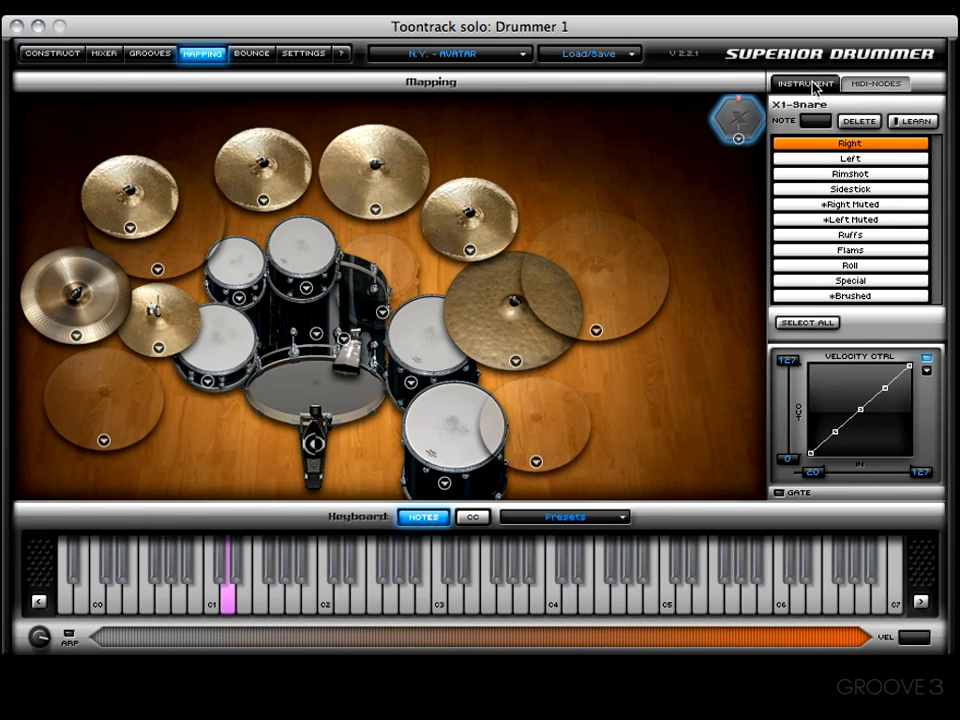
click(896, 88)
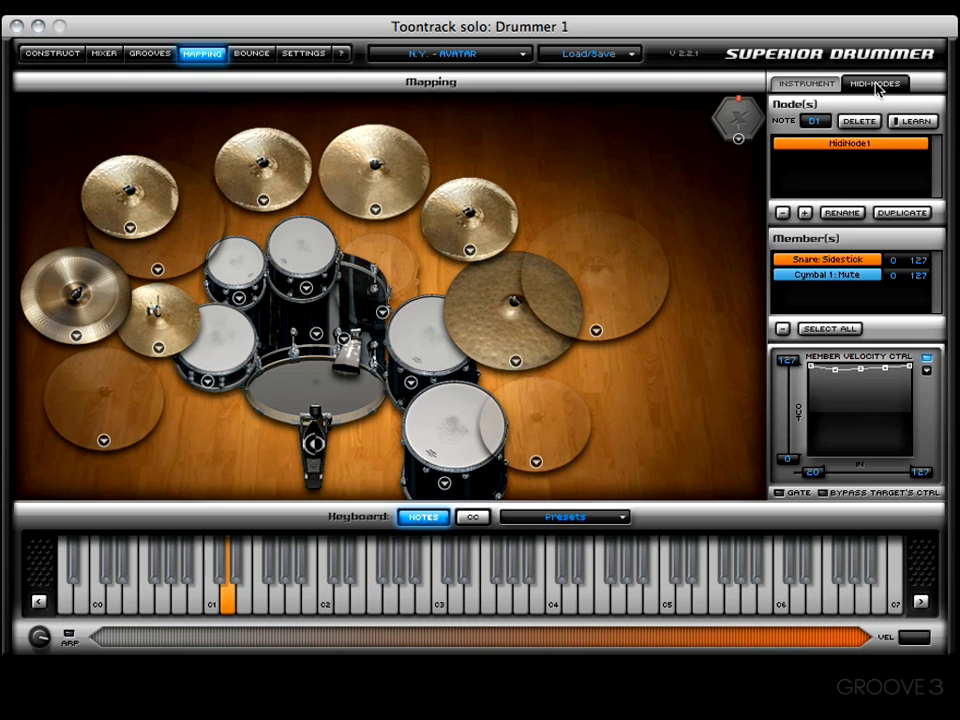
click(788, 86)
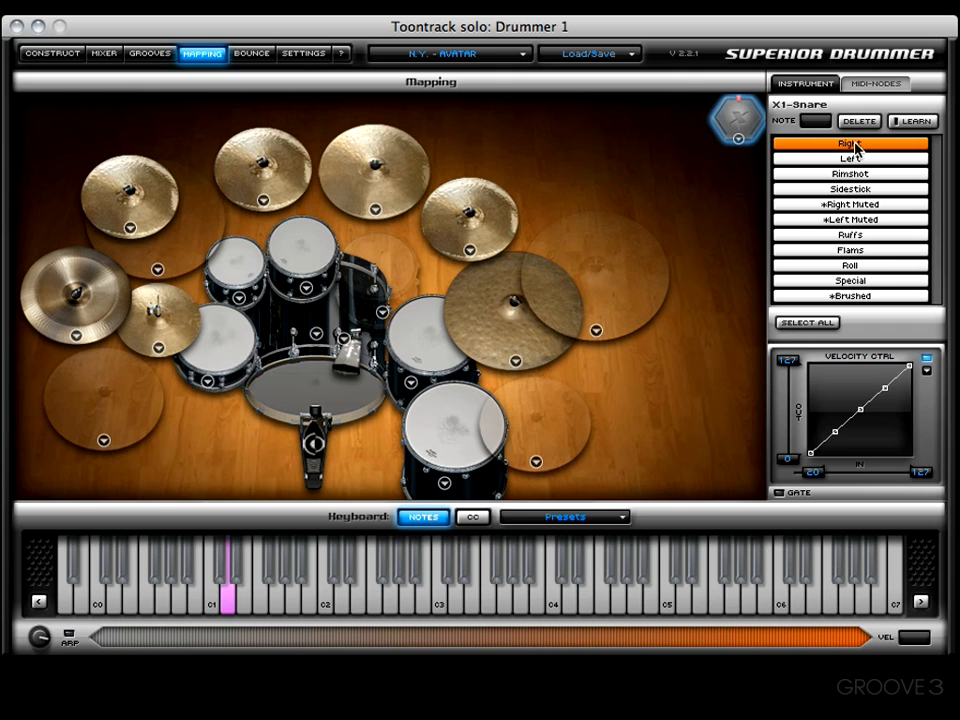
drag(849, 148, 256, 503)
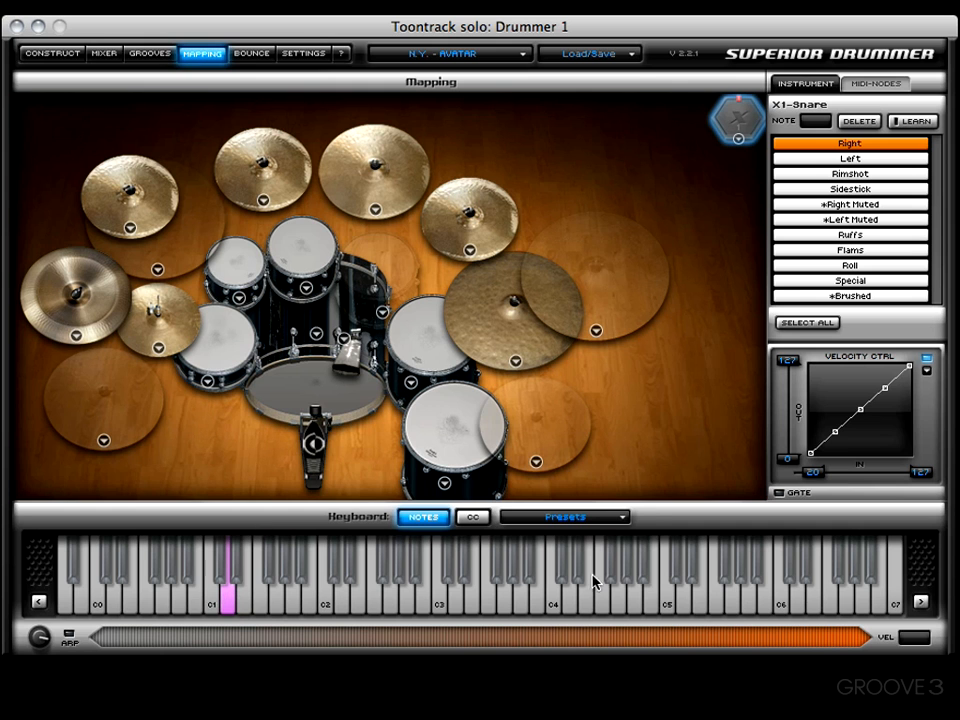
- Apply the Default MIDI mapping preset to the keyboard
click(596, 524)
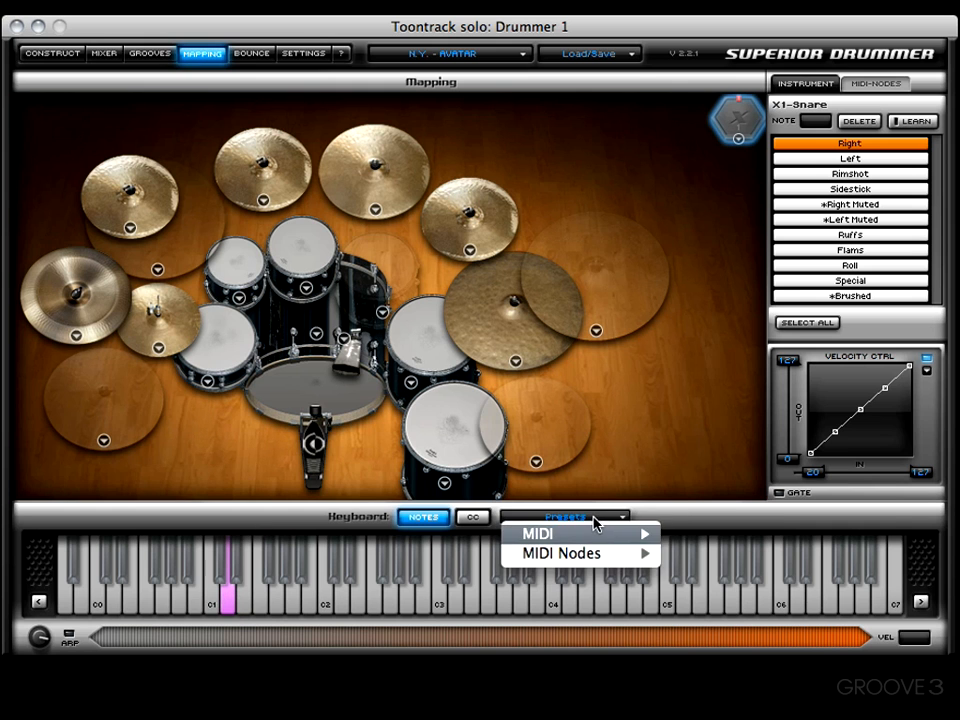
mouse_move(553, 536)
mouse_move(716, 536)
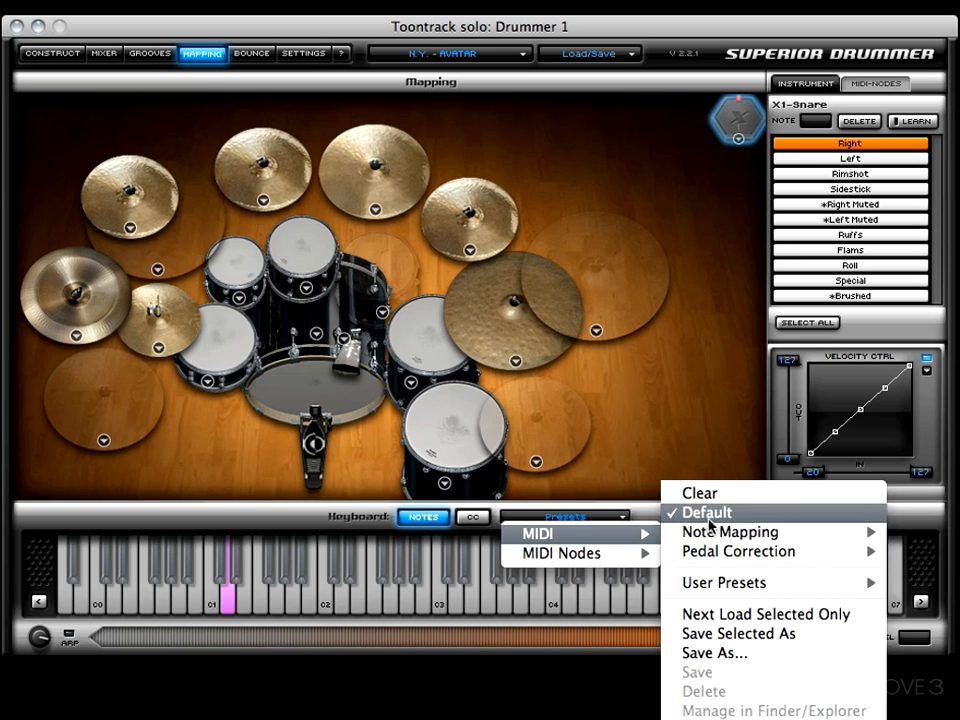
click(705, 512)
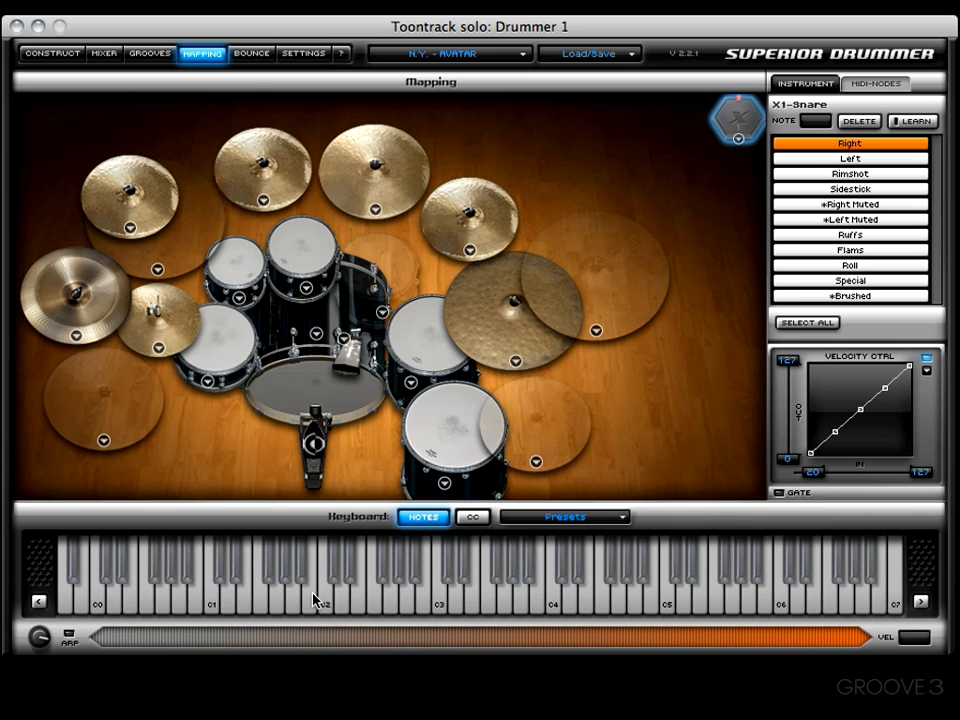
- Map the X1-Snare Right articulation to the D1 key, joining it with Snare: Center into a new MIDI node
click(891, 83)
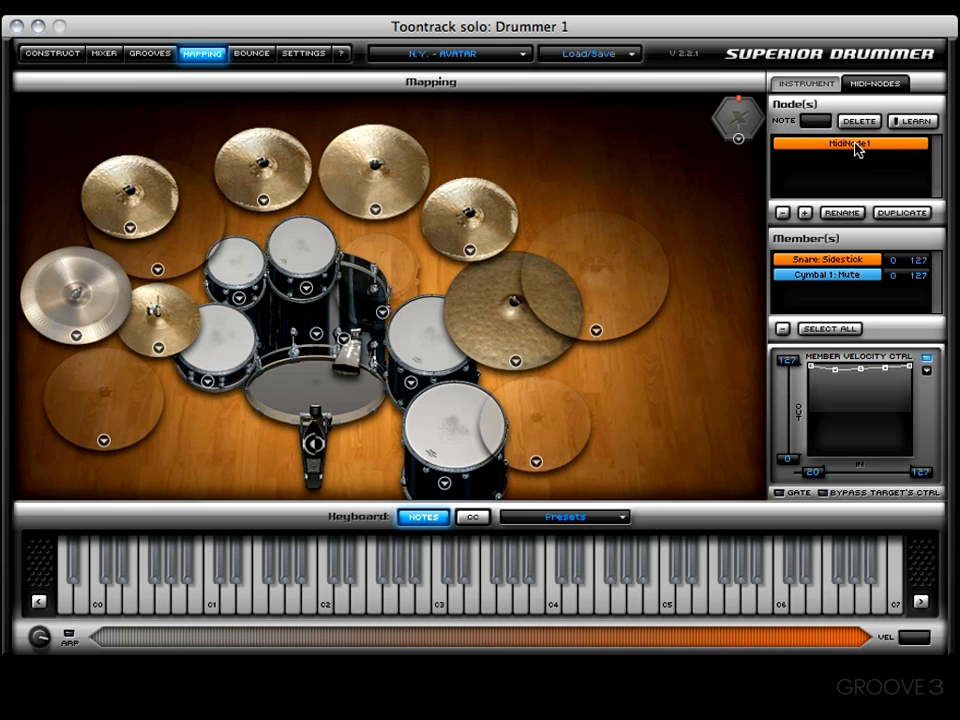
mouse_move(857, 148)
mouse_down()
mouse_move(787, 193)
mouse_move(703, 355)
mouse_move(801, 171)
mouse_move(842, 144)
mouse_up()
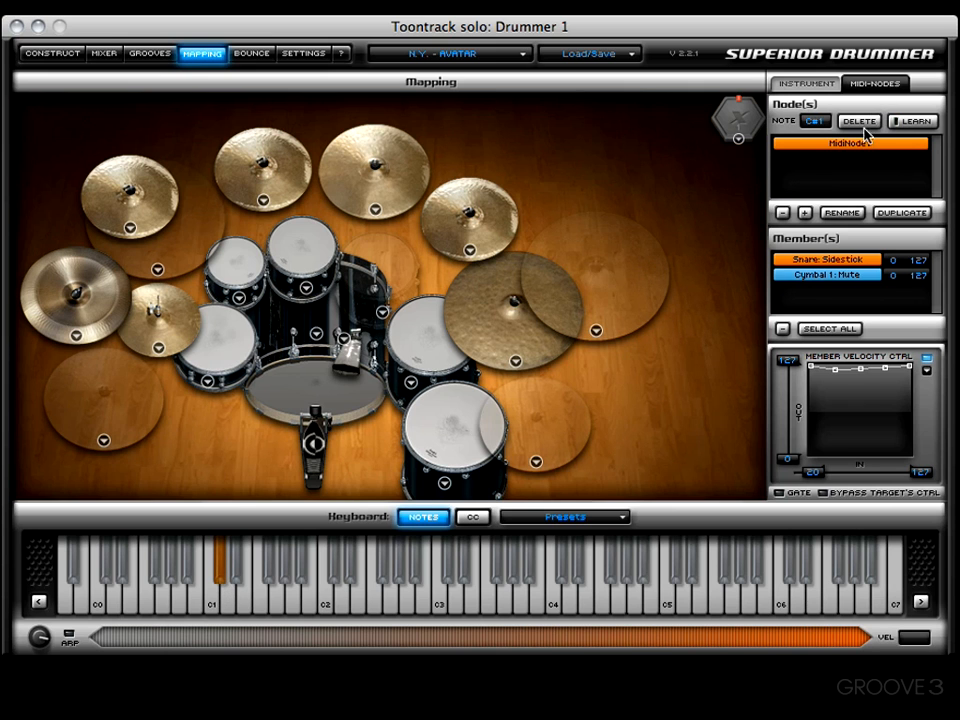
click(806, 84)
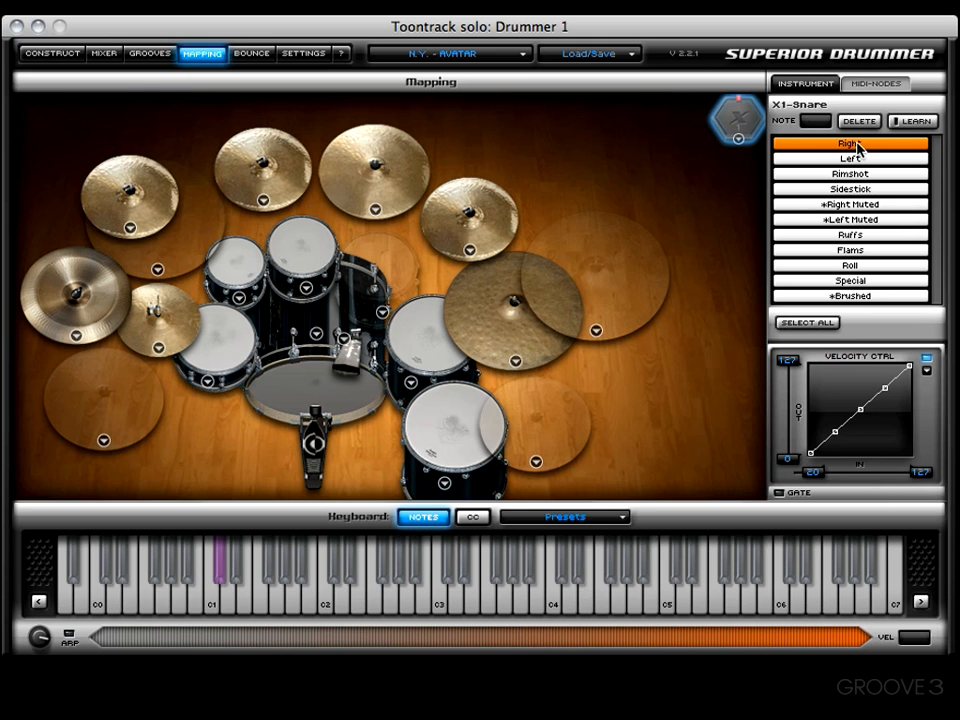
drag(857, 145, 226, 606)
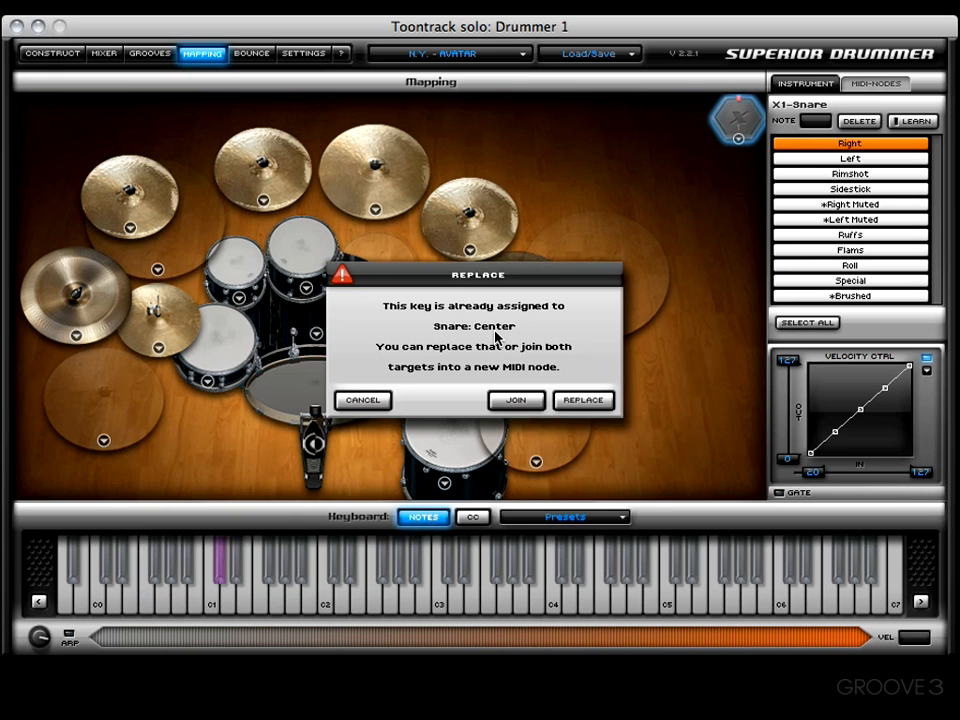
click(516, 399)
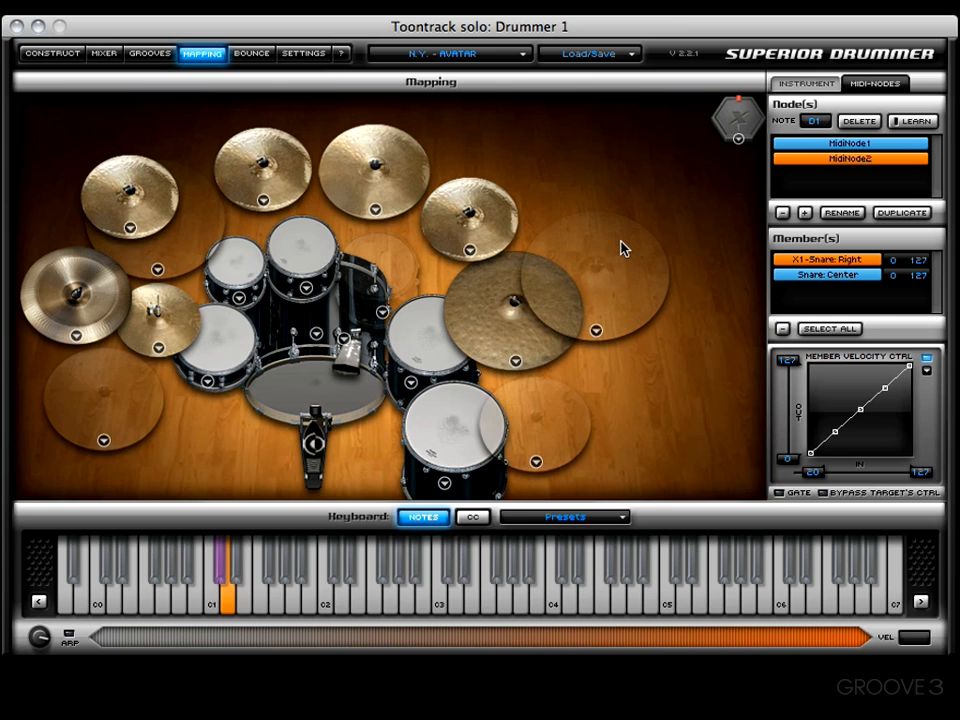
- Create a second X-drum and set its sound library to N.Y. - HIT FACTORY
click(56, 56)
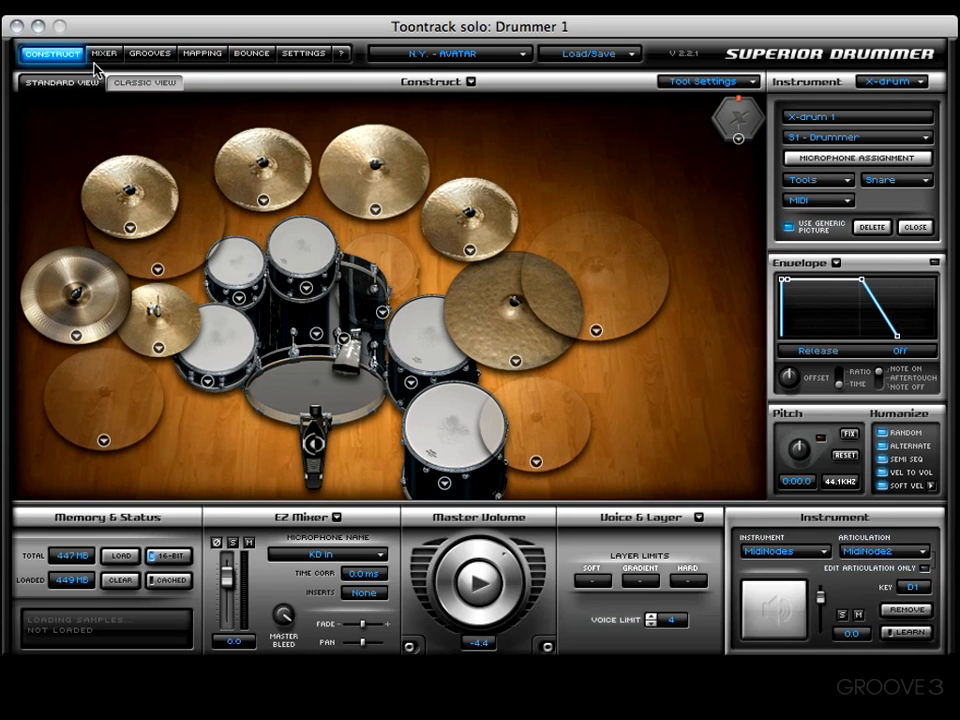
click(893, 81)
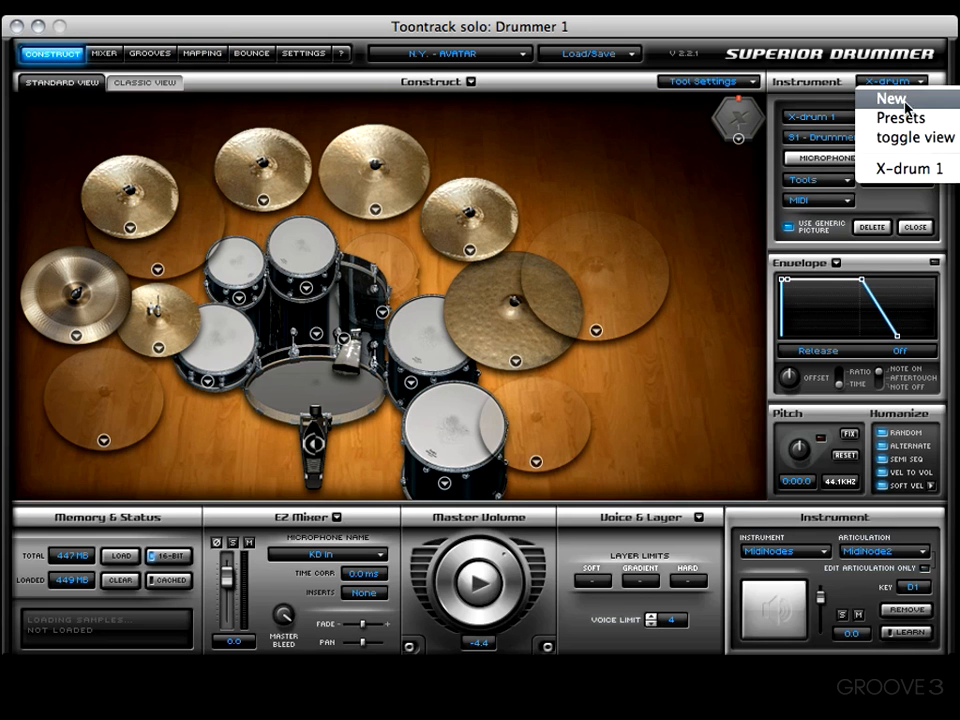
click(904, 100)
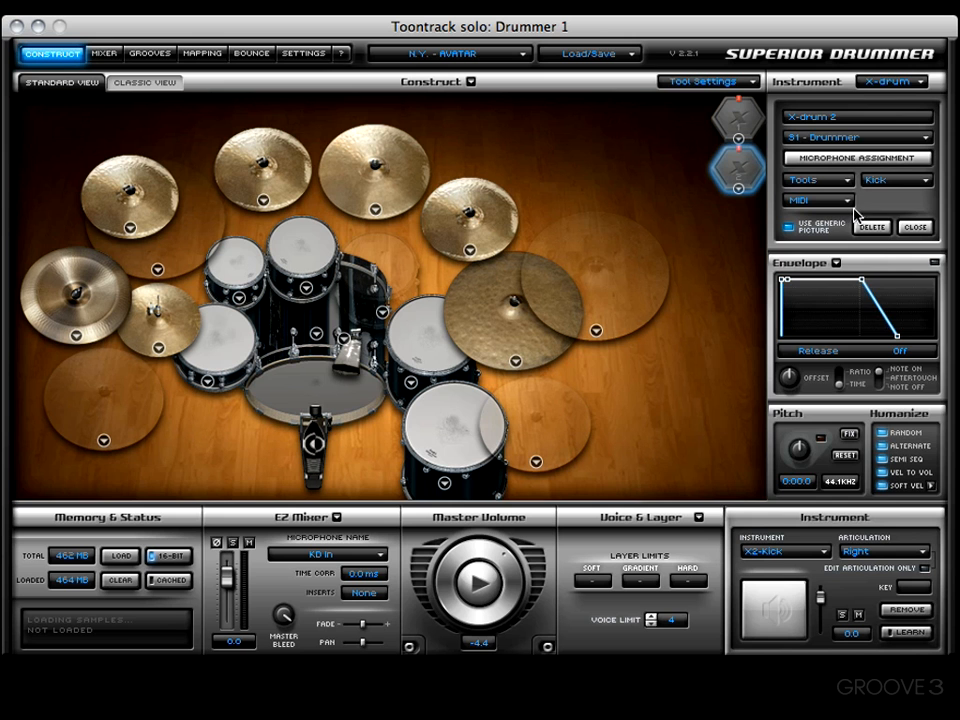
click(850, 137)
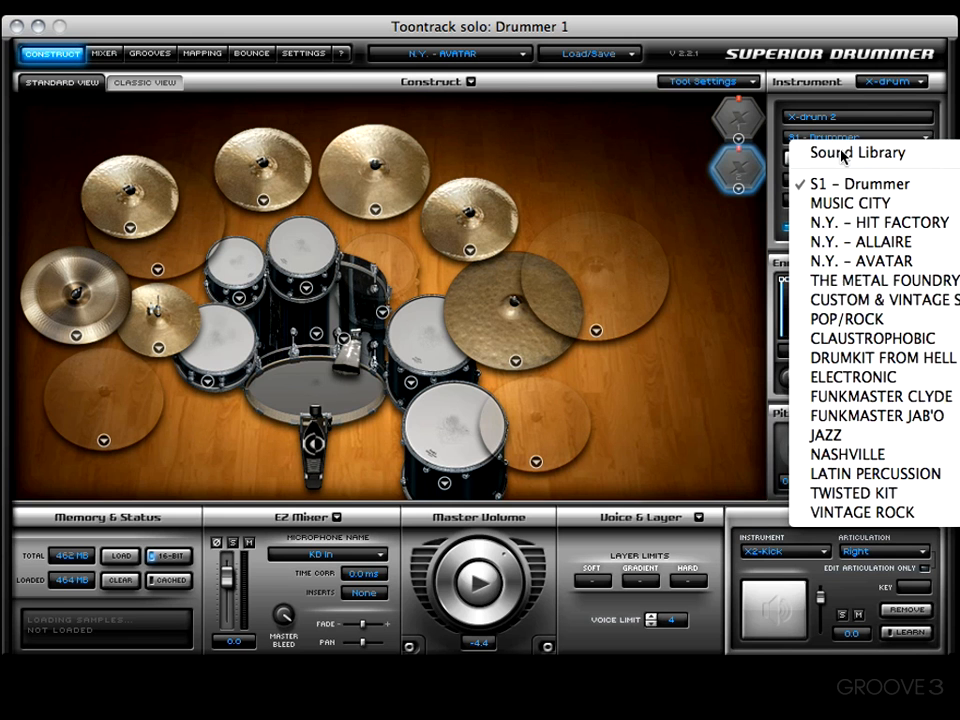
click(884, 222)
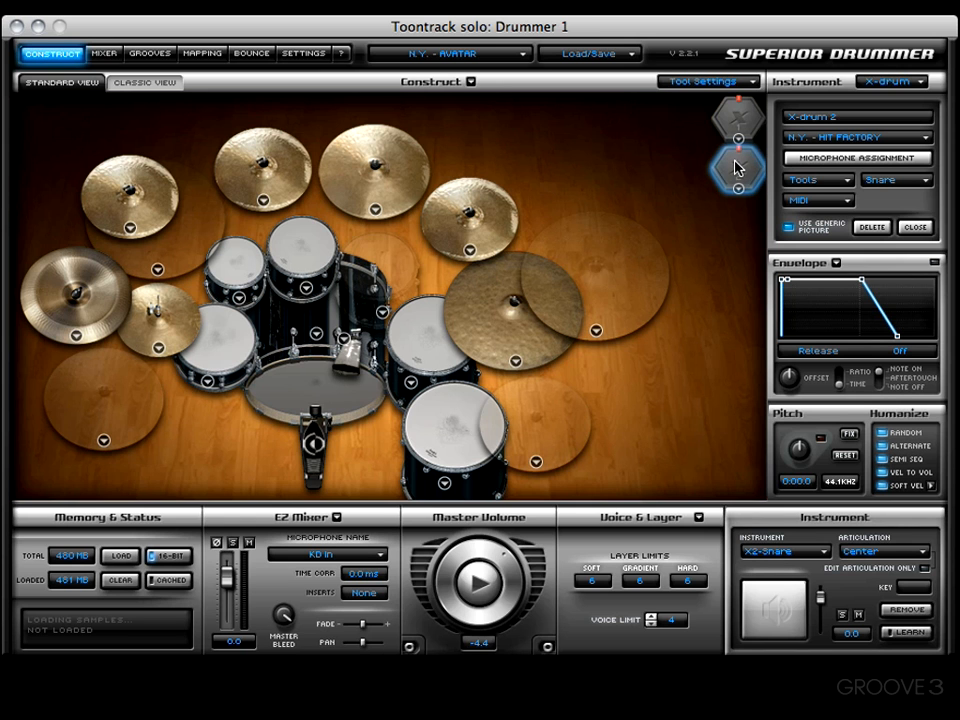
- Reset the X-drum's microphone assignment and assign AMB Mid and AMB Mid FX to a new mixer channel
click(851, 160)
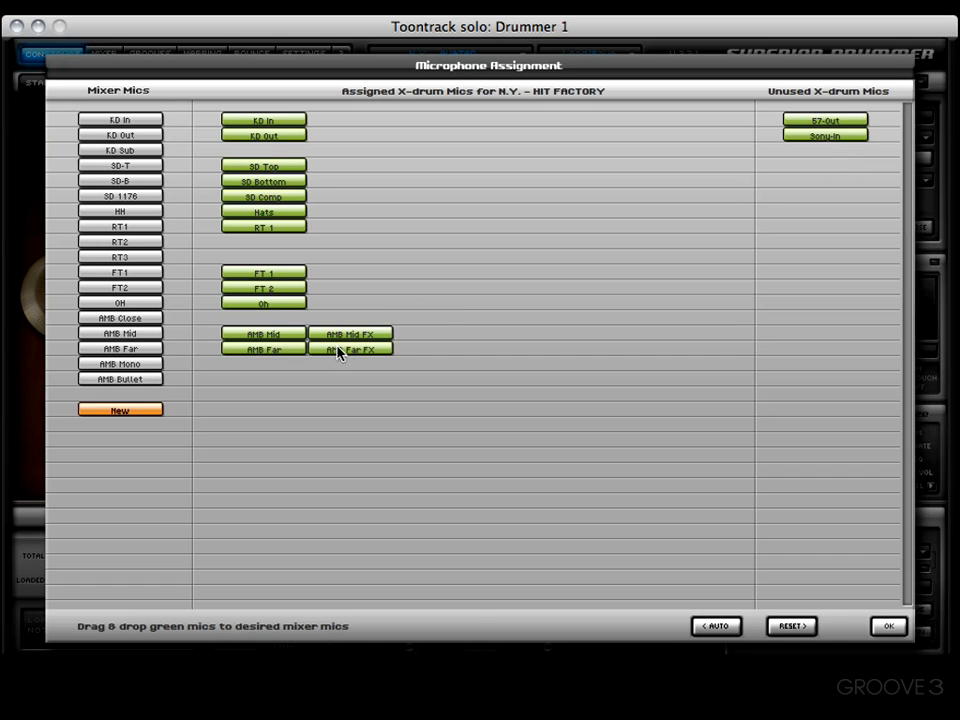
click(787, 628)
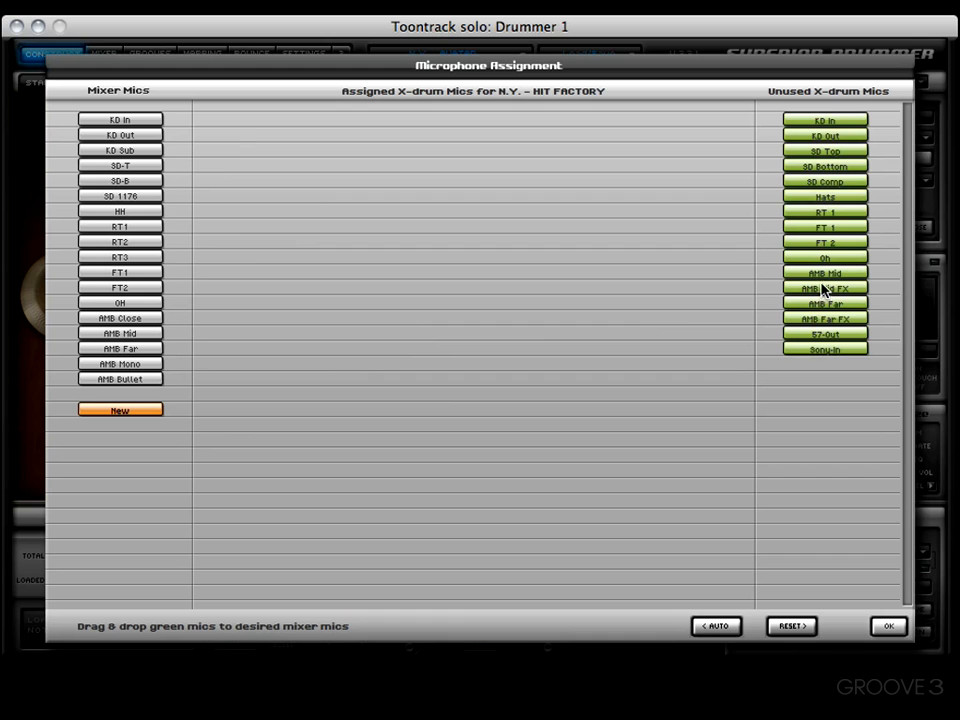
drag(825, 281, 165, 414)
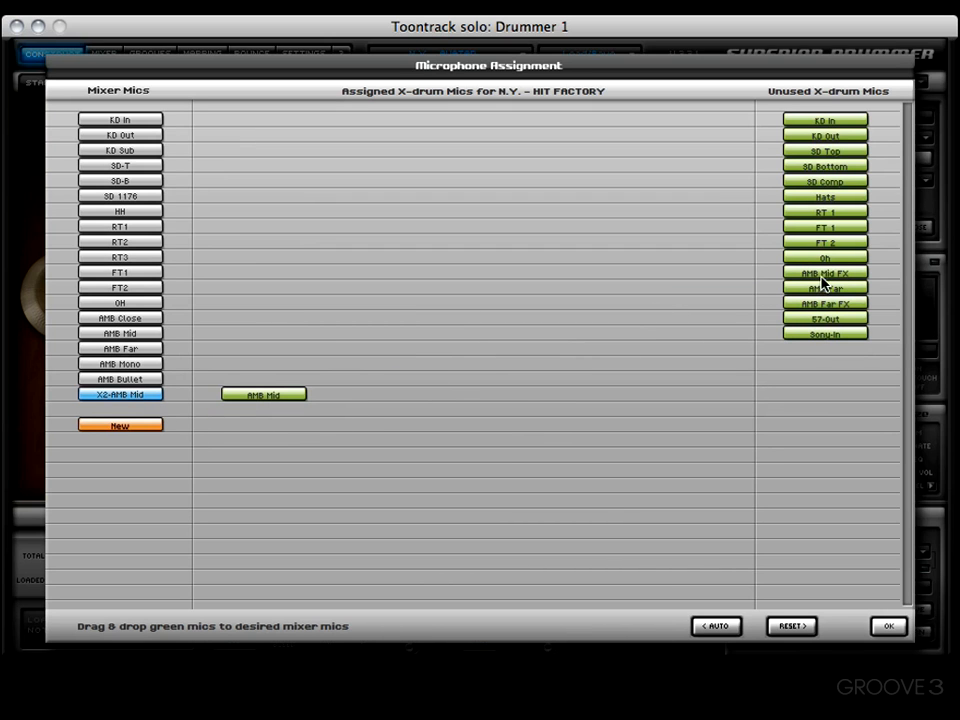
drag(825, 278, 385, 421)
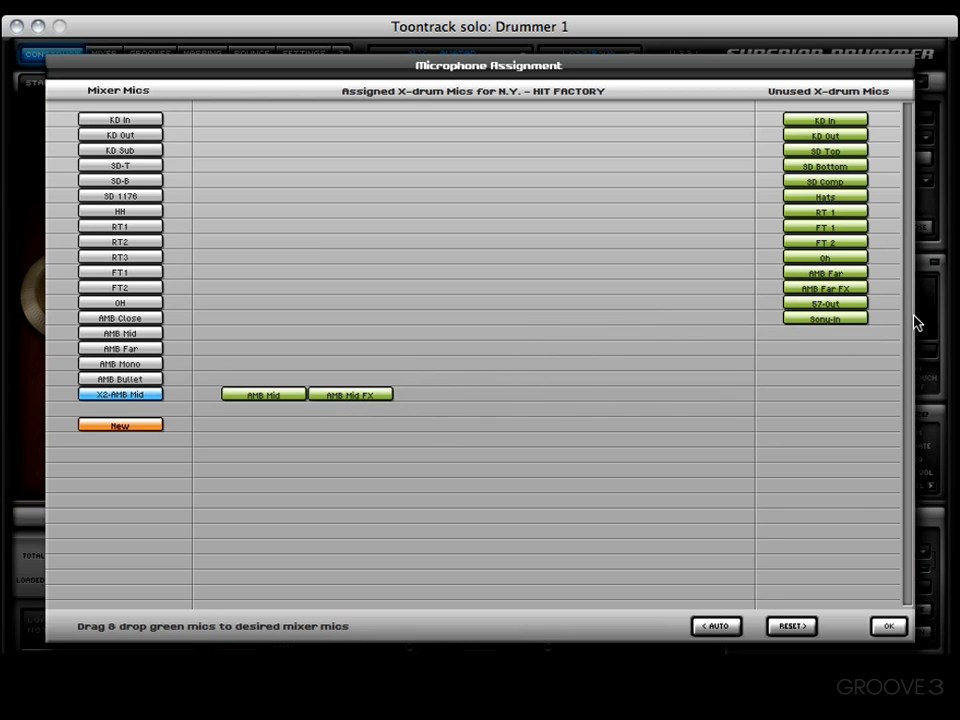
- Assign AMB Far and AMB Far FX to another new mixer channel and confirm the microphone assignment
drag(847, 280, 841, 278)
drag(293, 398, 150, 427)
drag(840, 280, 366, 412)
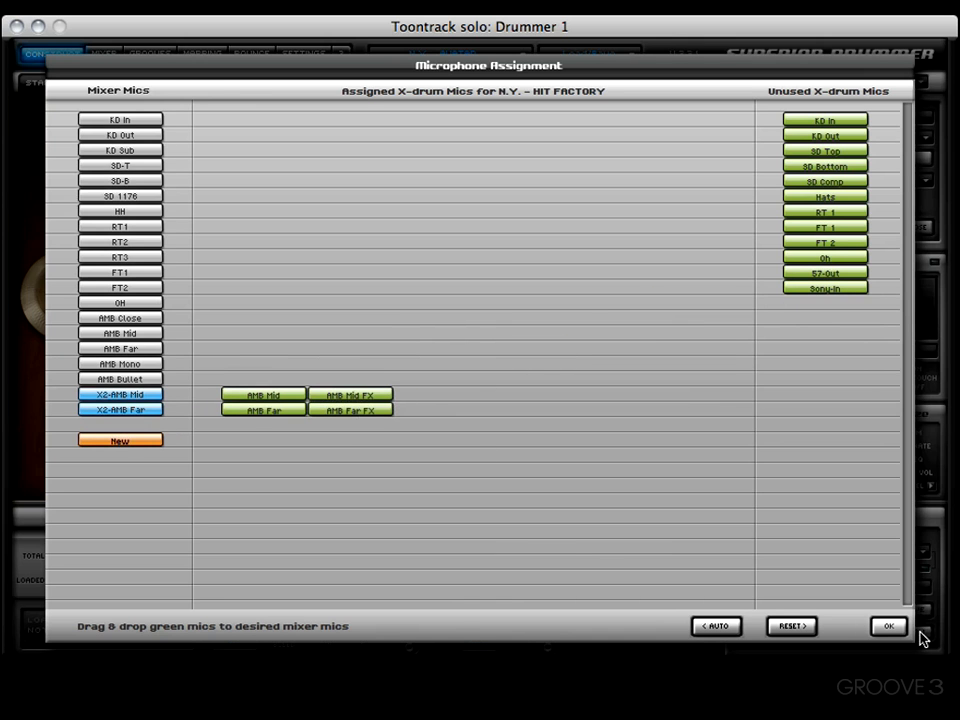
click(884, 626)
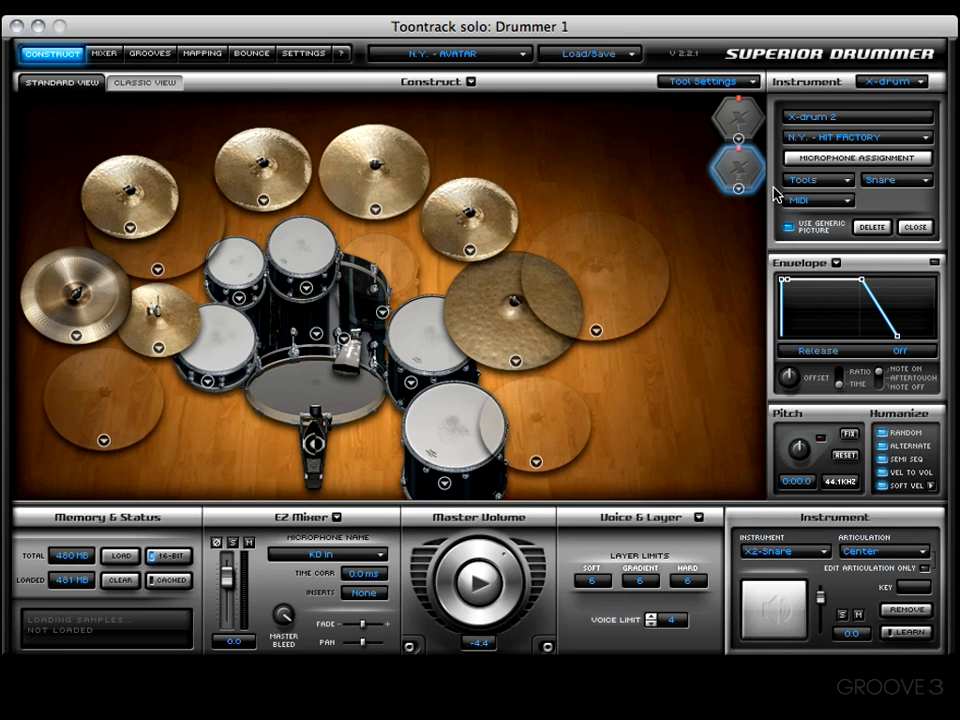
- Set the new X2-AMB Mid and X2-AMB Far channel faders in the mixer to 0.0 dB
click(104, 53)
drag(335, 500, 508, 497)
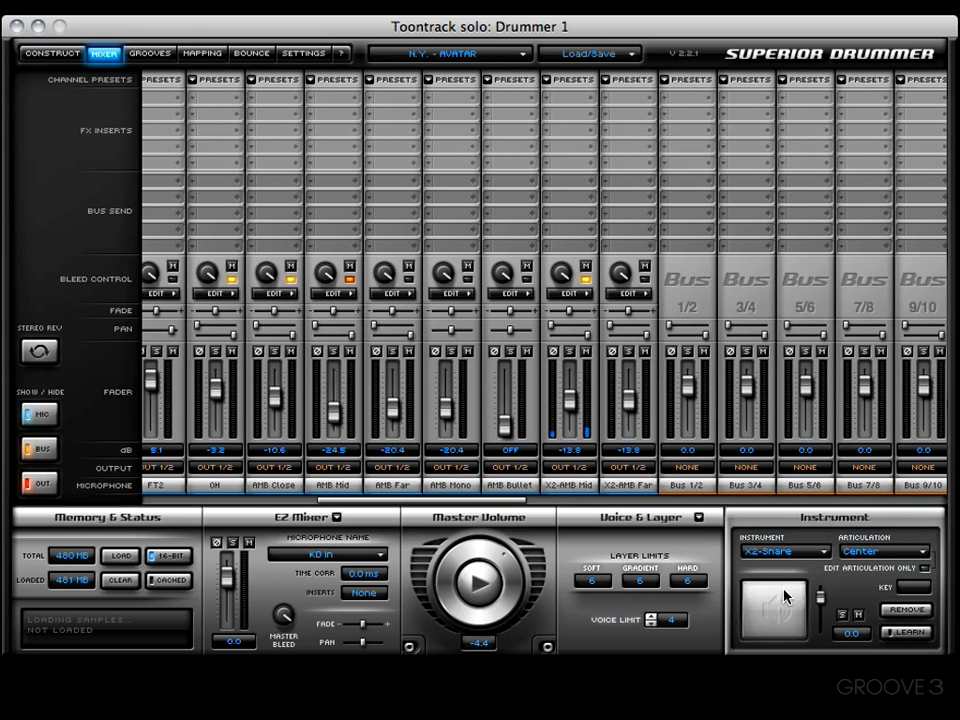
alt+click(572, 405)
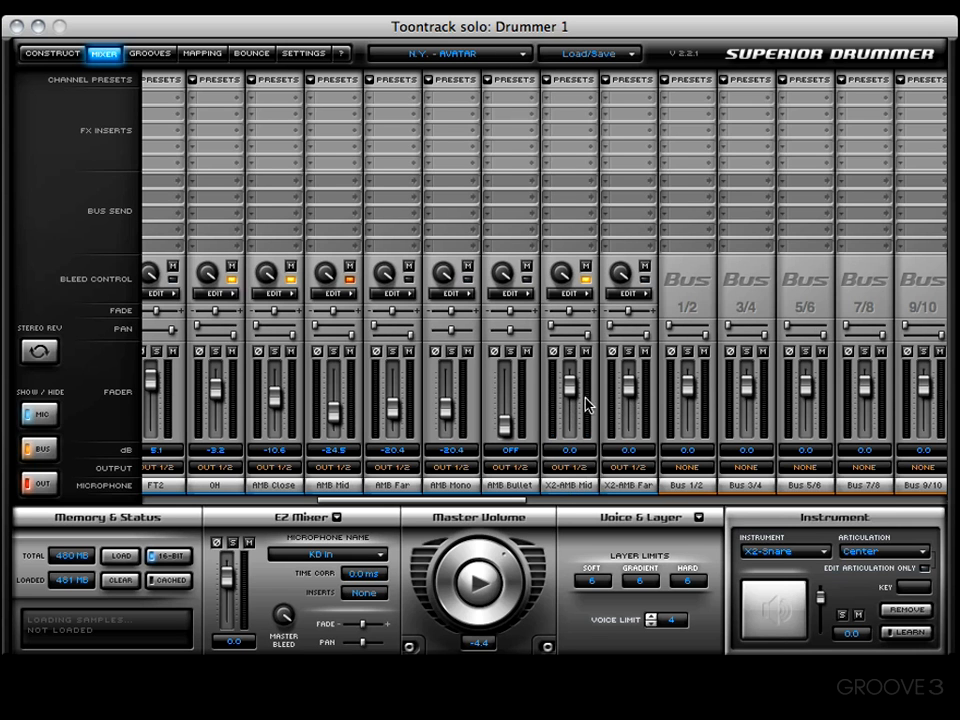
- Enable X2-Snare bleed in the individual bleed settings of the X2-AMB Far channel
click(628, 293)
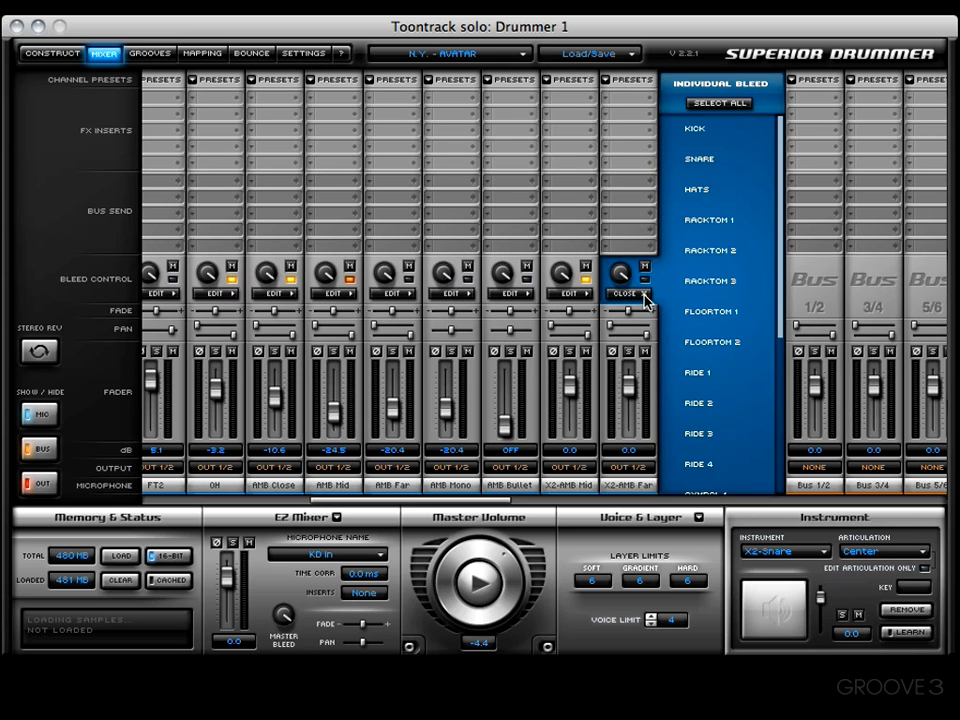
scroll(675, 262, down, 9)
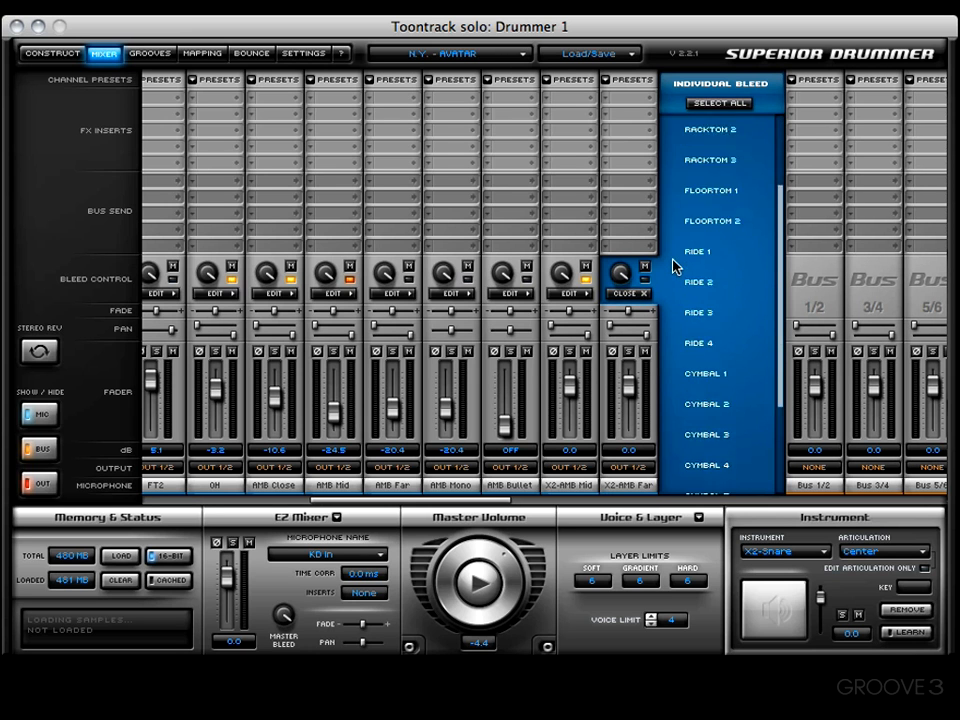
click(675, 480)
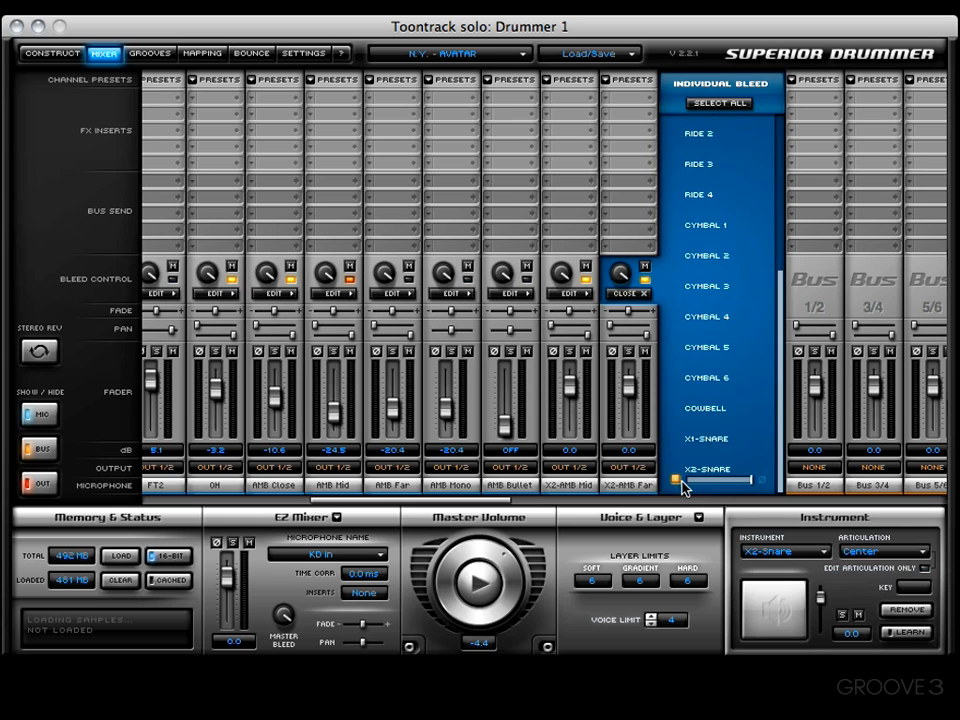
click(630, 293)
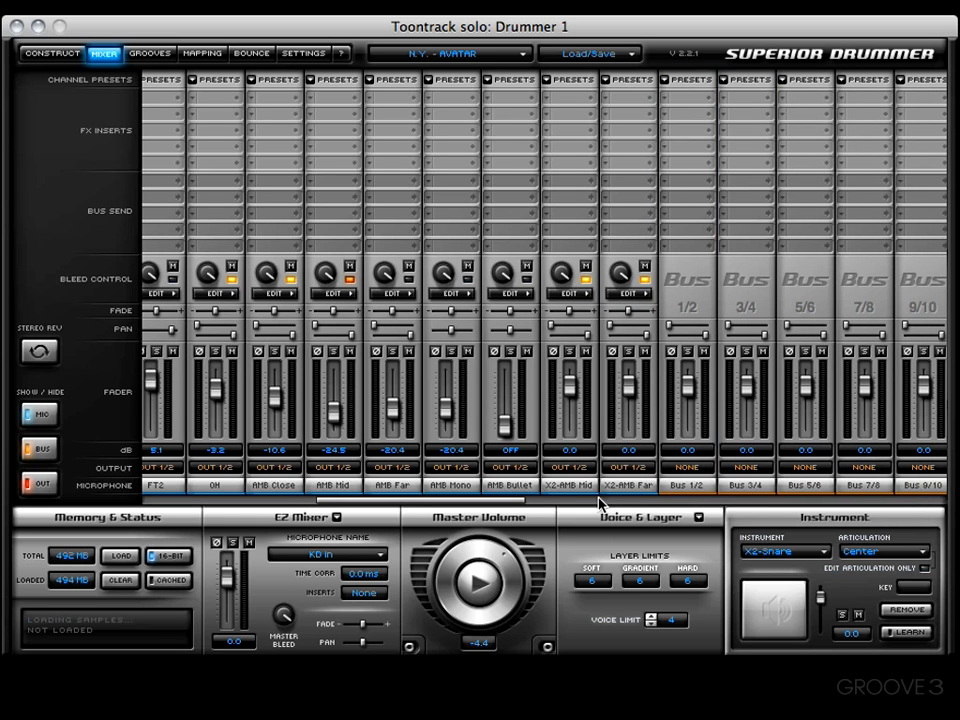
- Audition the X2-Snare and lower the X2-AMB Mid channel fader to -12.0 dB
click(777, 593)
click(777, 593)
click(777, 593)
drag(570, 386, 578, 404)
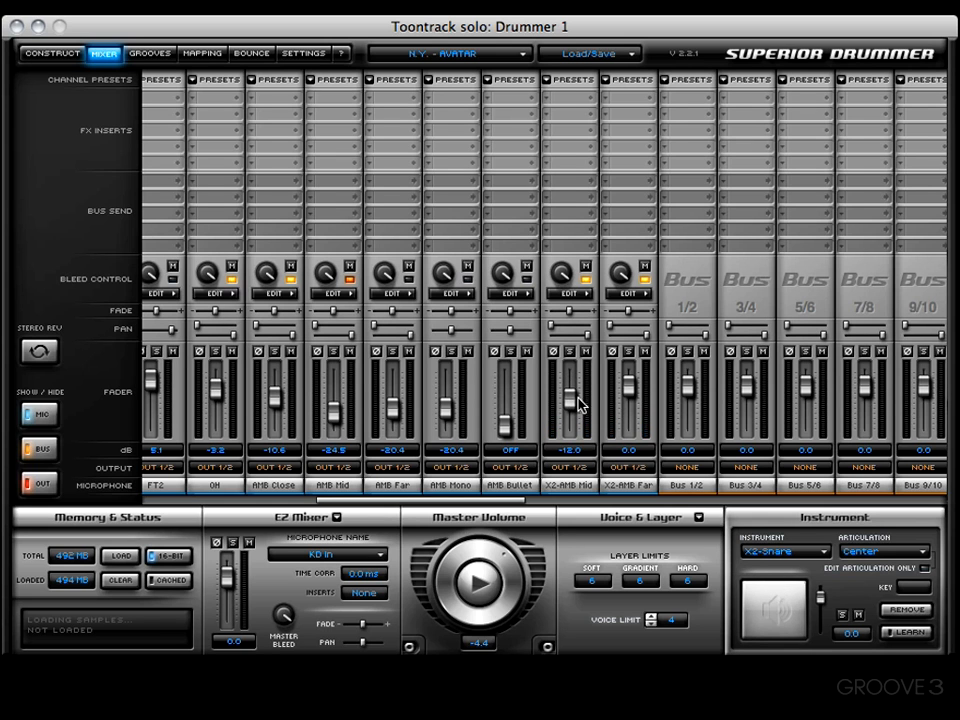
- Audition the X2-Snare while adjusting the fade controls of the X2-AMB Mid and X2-AMB Far channels
click(779, 600)
click(778, 596)
drag(570, 312, 568, 311)
click(779, 607)
click(771, 586)
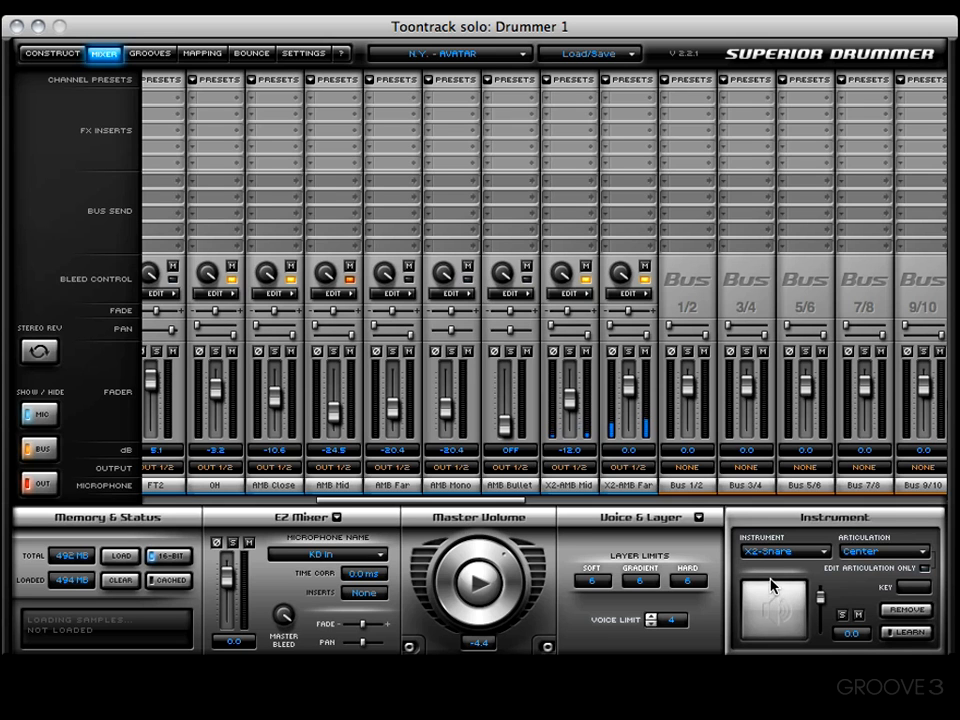
drag(628, 311, 617, 311)
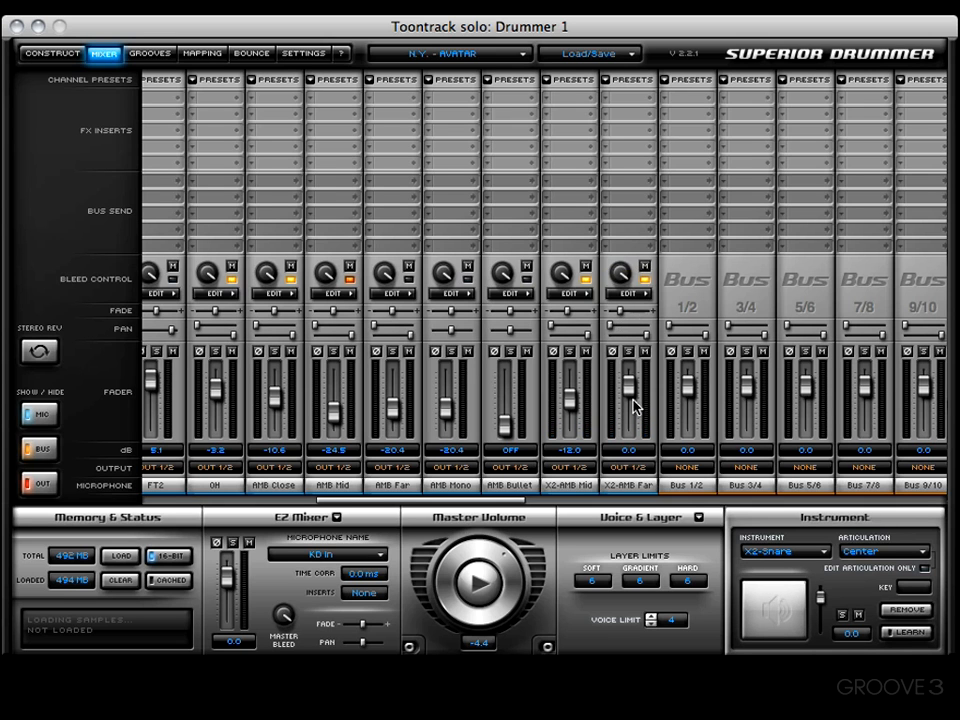
click(775, 590)
drag(630, 311, 660, 320)
click(750, 606)
click(775, 588)
click(775, 588)
click(775, 588)
- In the mapping's MIDI nodes, add the X2-Snare Center articulation as a member of MidiNode2
click(200, 53)
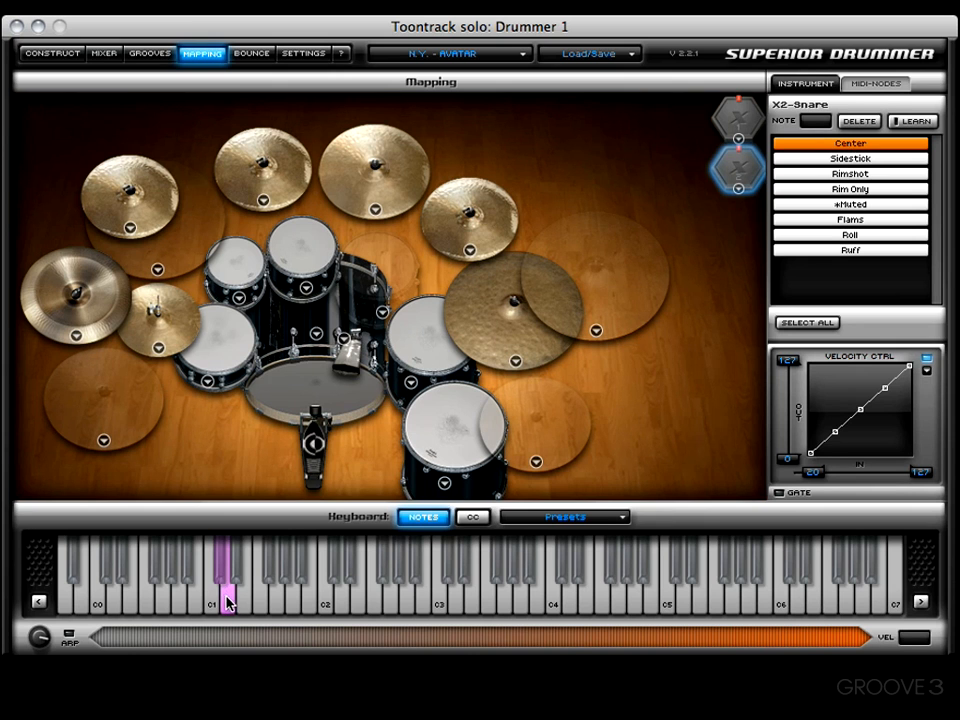
click(892, 86)
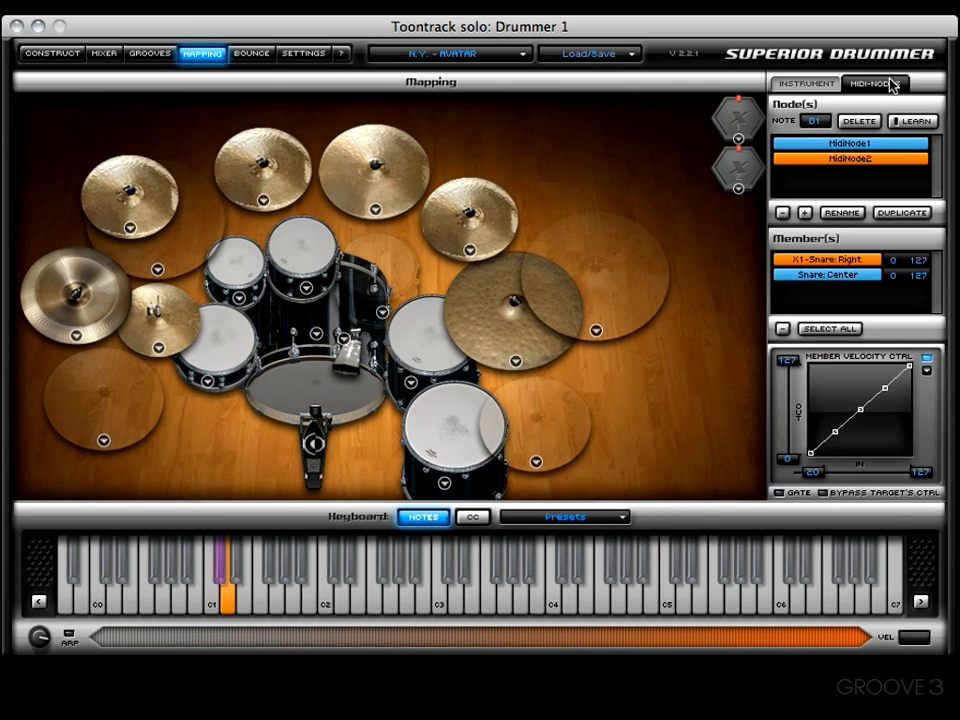
click(737, 172)
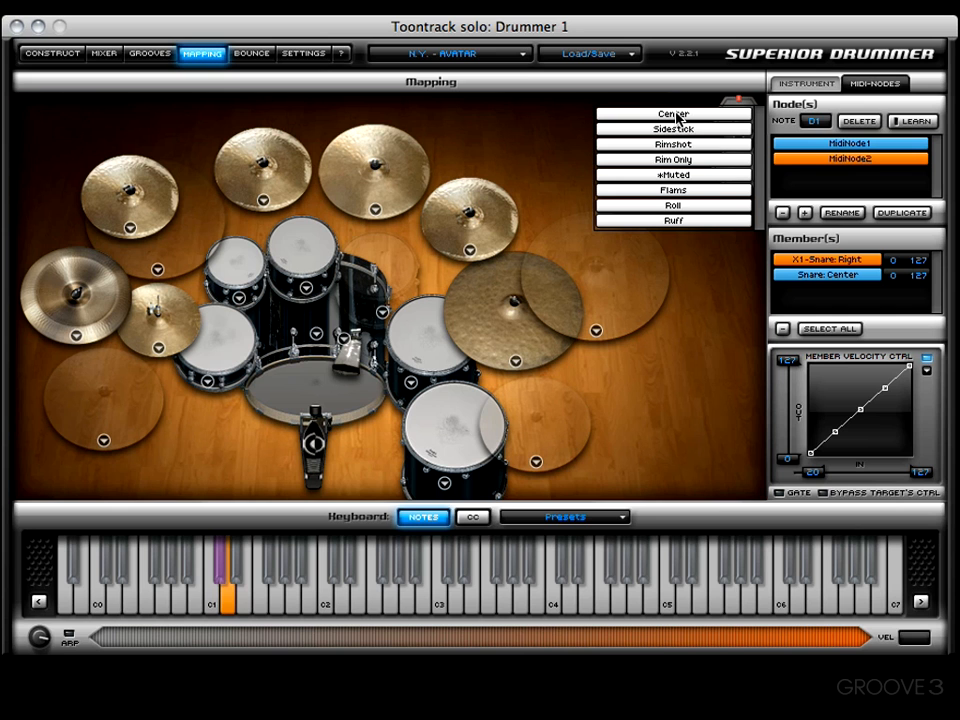
drag(678, 118, 842, 300)
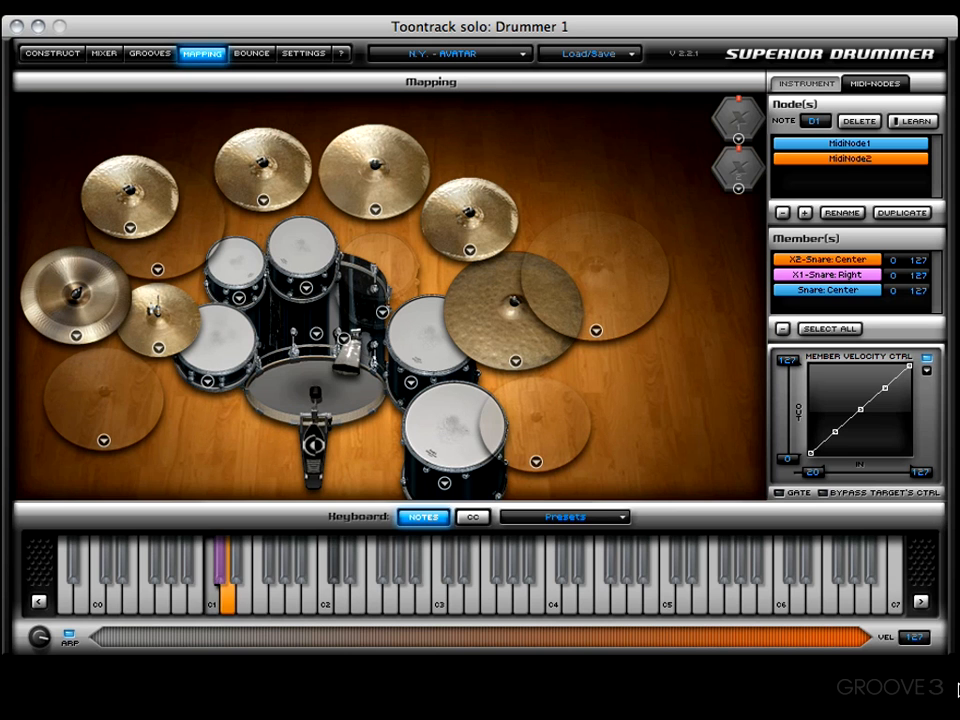
- Rename MidiNode2 to BIG SNARE
click(843, 214)
text(BIG SNARE)
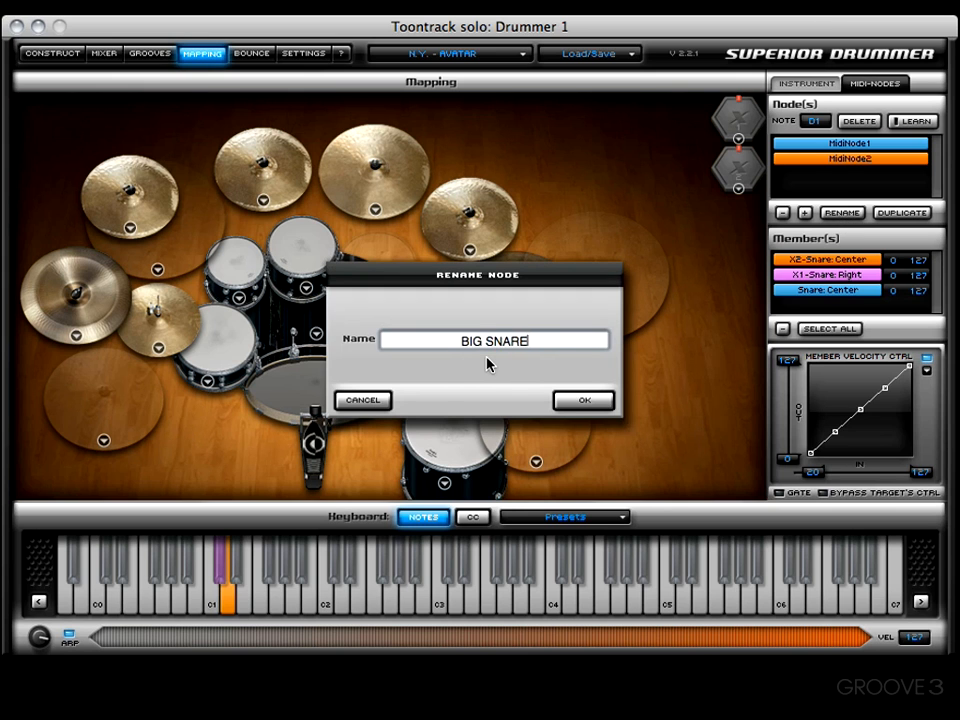
click(578, 400)
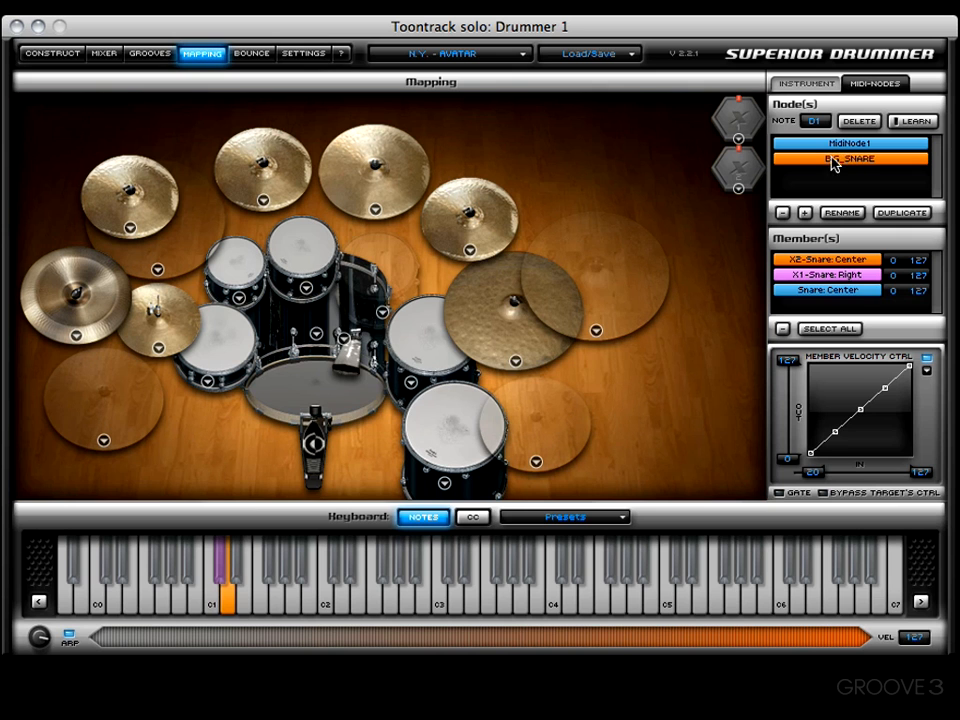
- Select MidiNode1 and rename it to FUNKY SOUND
click(843, 145)
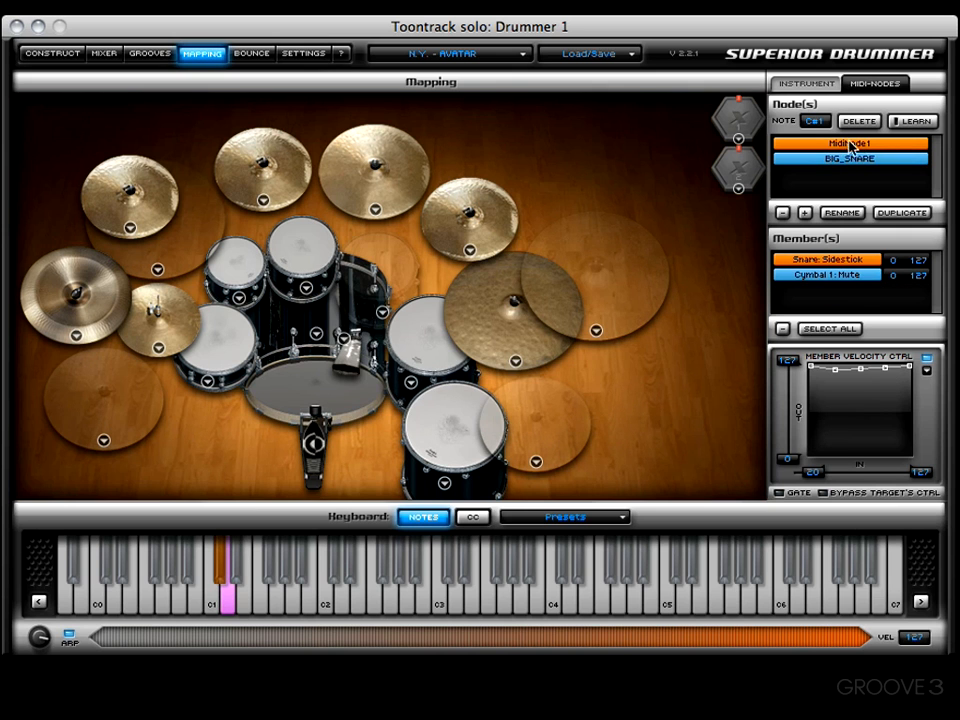
click(846, 216)
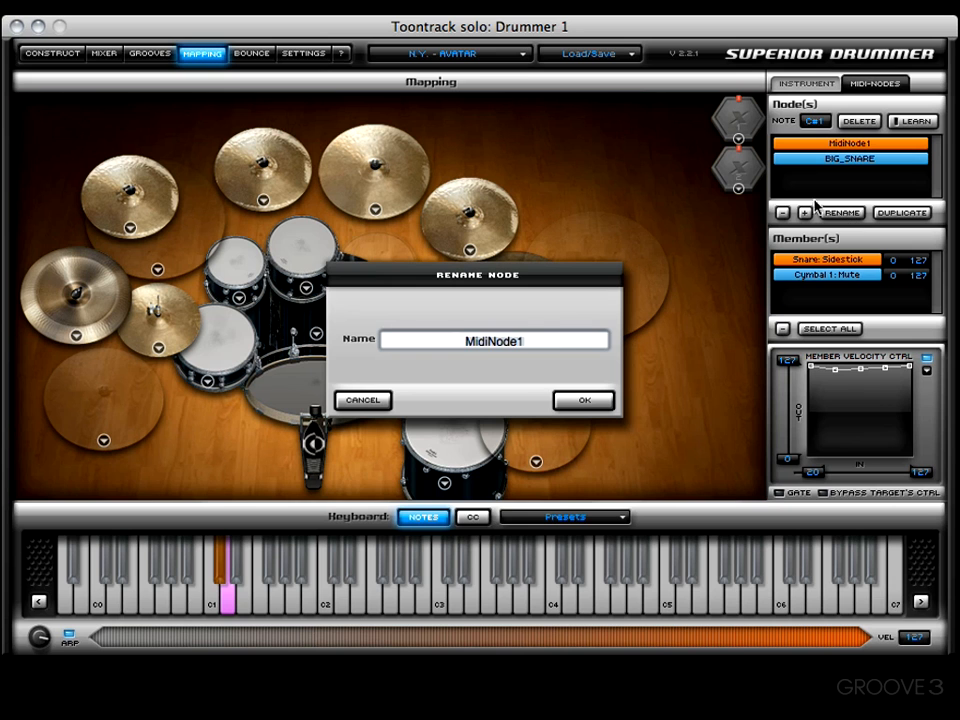
text(FUNKY SOUND)
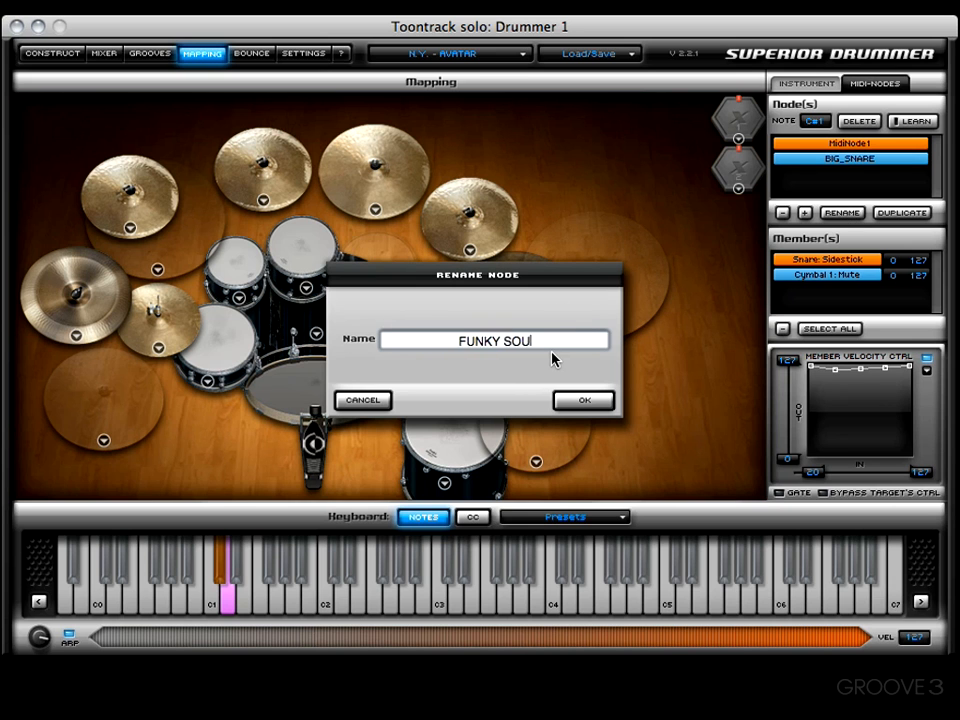
click(590, 405)
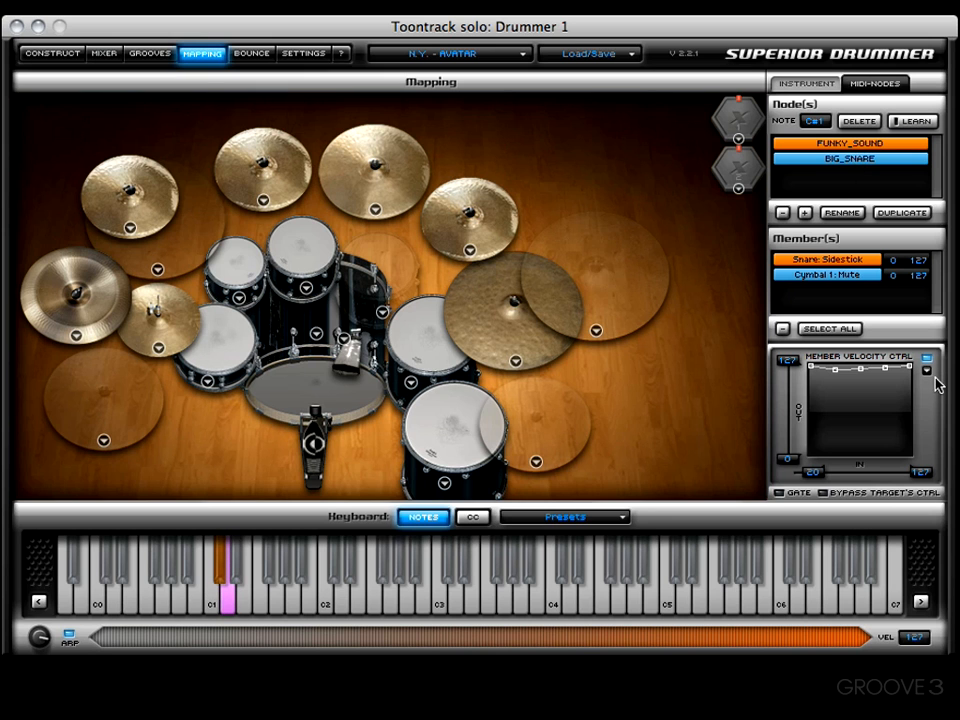
- Add a long series of new empty MIDI nodes to the node list
click(805, 214)
click(805, 214)
click(805, 214)
click(805, 214)
click(805, 214)
click(805, 214)
click(805, 214)
click(805, 214)
click(805, 214)
click(805, 214)
click(805, 214)
click(805, 214)
click(805, 214)
click(805, 214)
click(805, 214)
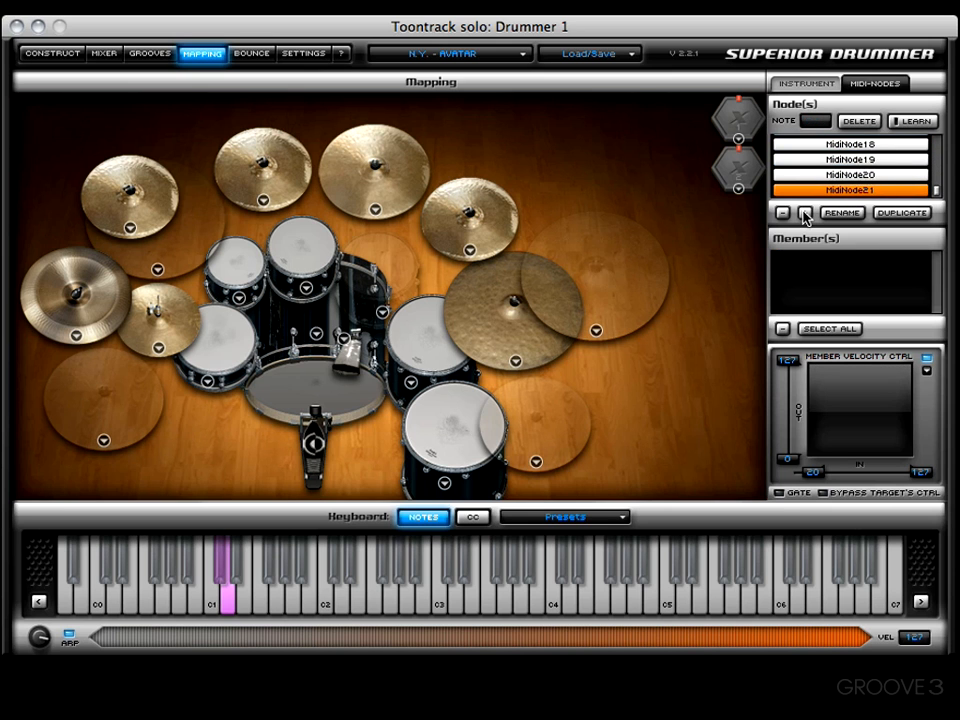
click(805, 214)
click(805, 214)
click(805, 214)
click(805, 214)
click(805, 214)
click(805, 214)
click(805, 214)
click(805, 214)
click(805, 214)
click(805, 214)
click(805, 214)
click(805, 214)
click(805, 214)
click(805, 214)
click(805, 214)
click(805, 214)
click(805, 214)
click(805, 214)
click(805, 214)
click(805, 214)
click(805, 214)
click(805, 214)
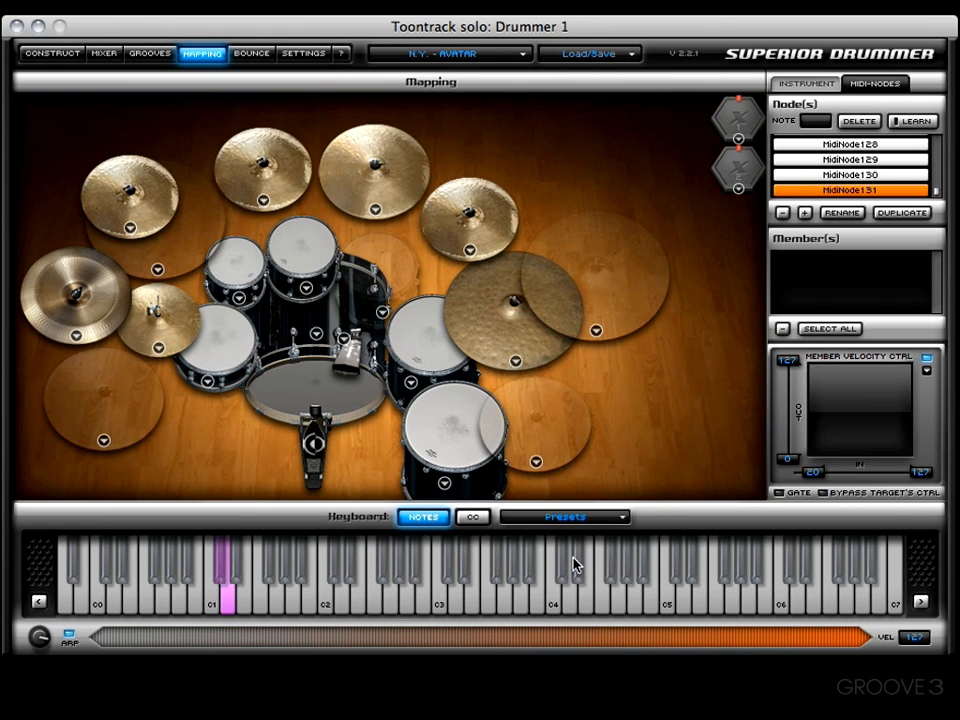
- Save the MIDI nodes as a user preset named OUR FIRST MIDI NODE
click(551, 521)
mouse_move(560, 555)
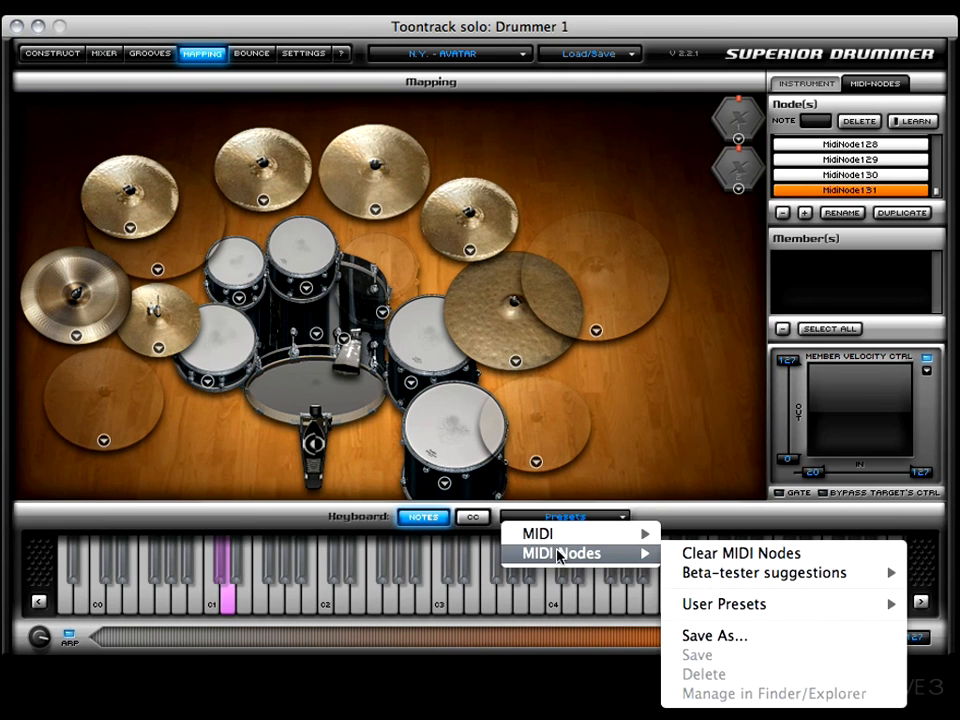
click(709, 637)
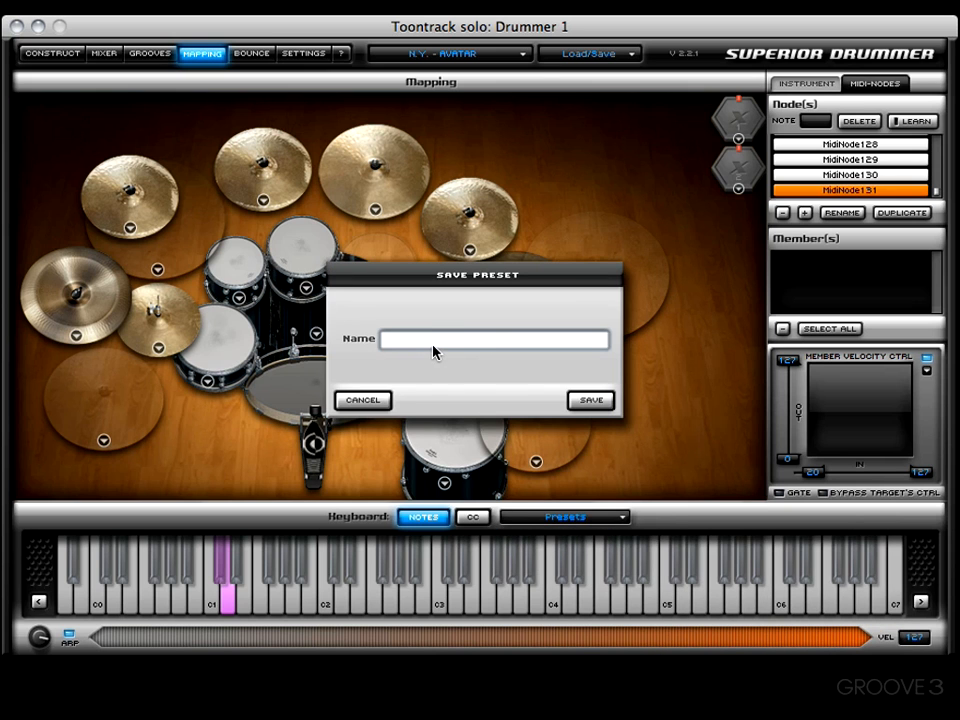
text(OUR FIRST MIDI NODE)
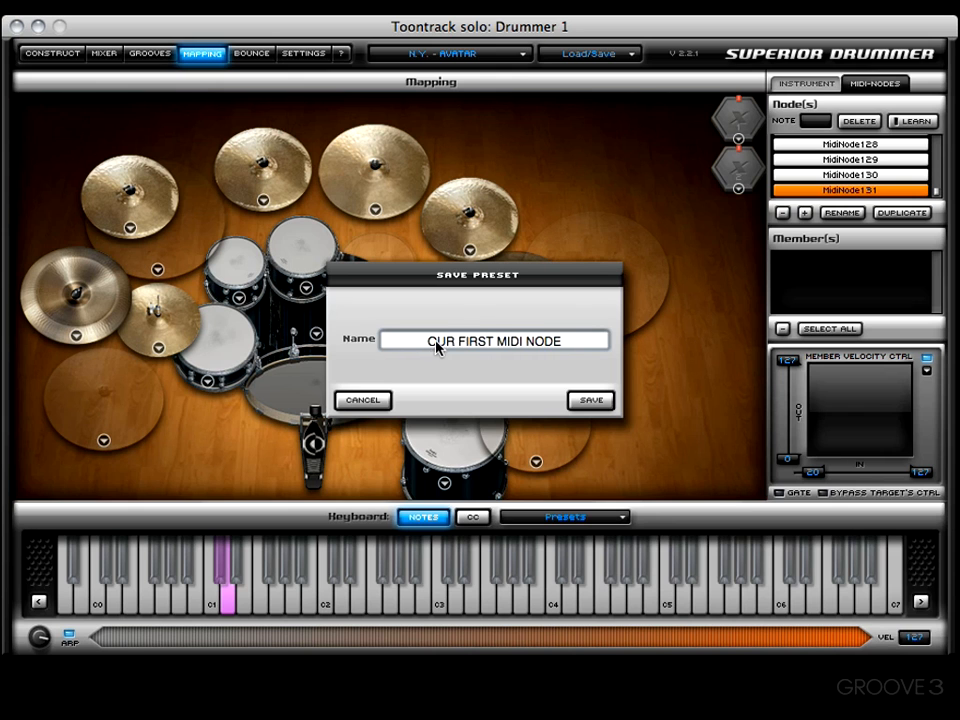
click(593, 400)
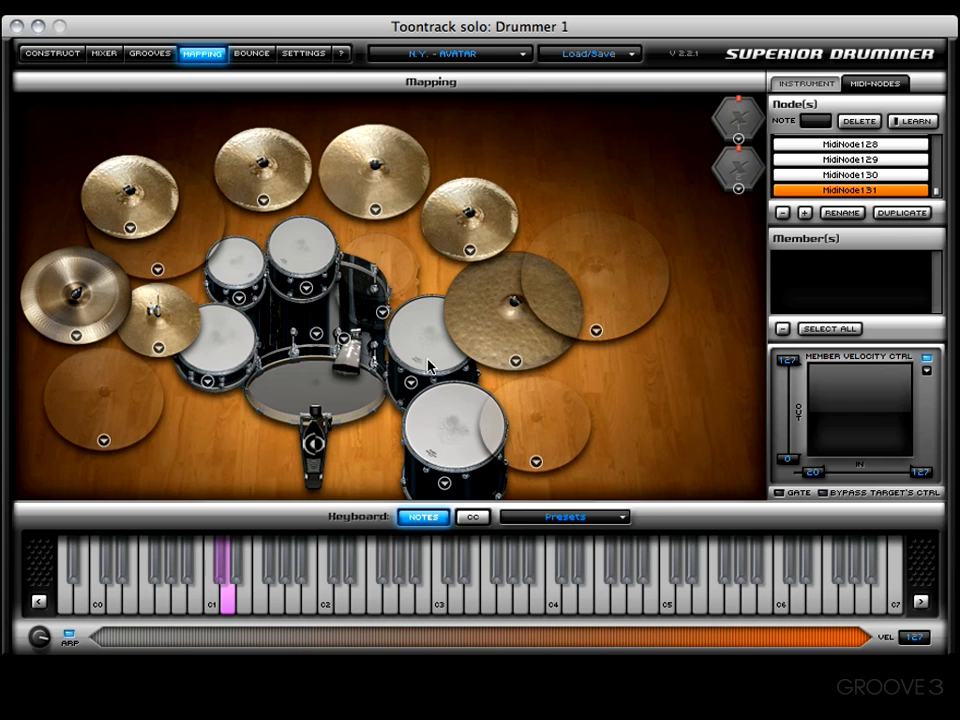
- Open the MIDI nodes presets to check the saved user preset, then close the menu
click(566, 515)
mouse_move(575, 543)
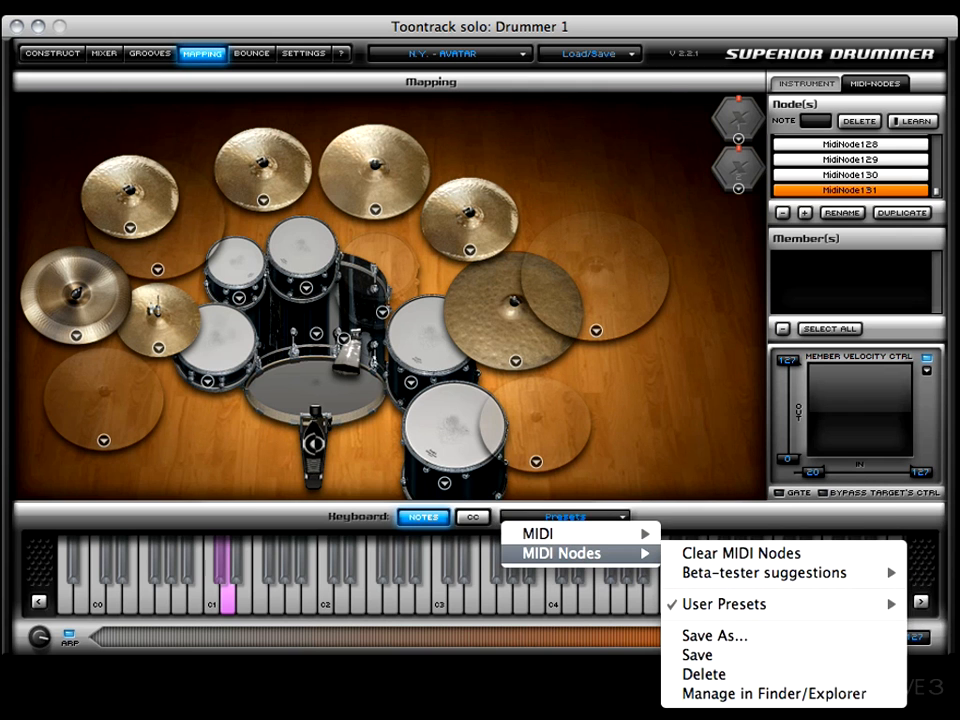
mouse_move(877, 605)
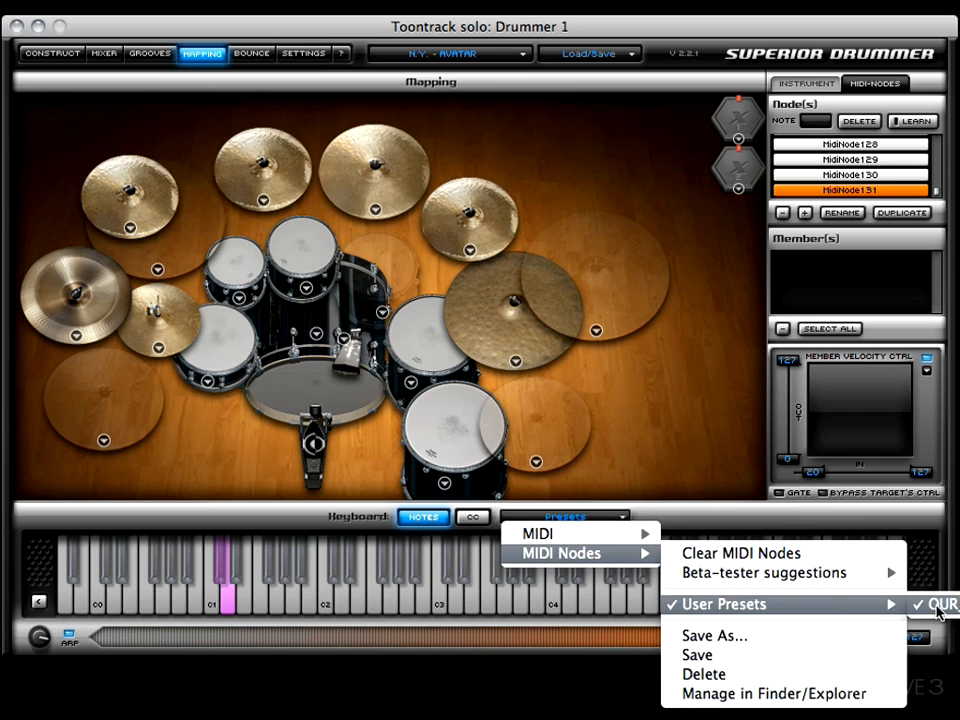
click(641, 412)
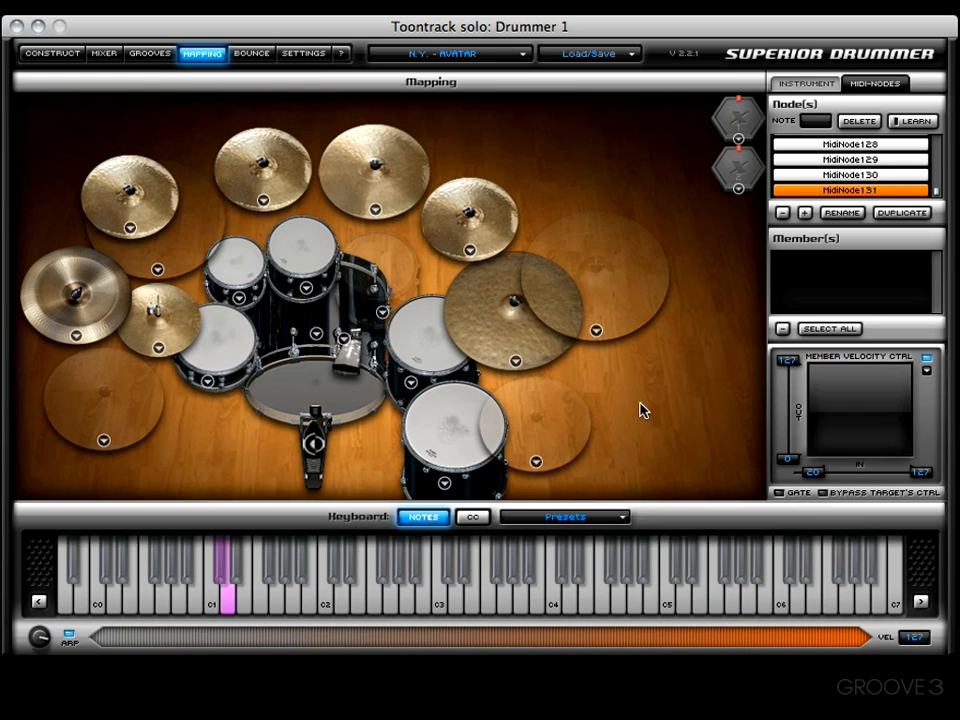